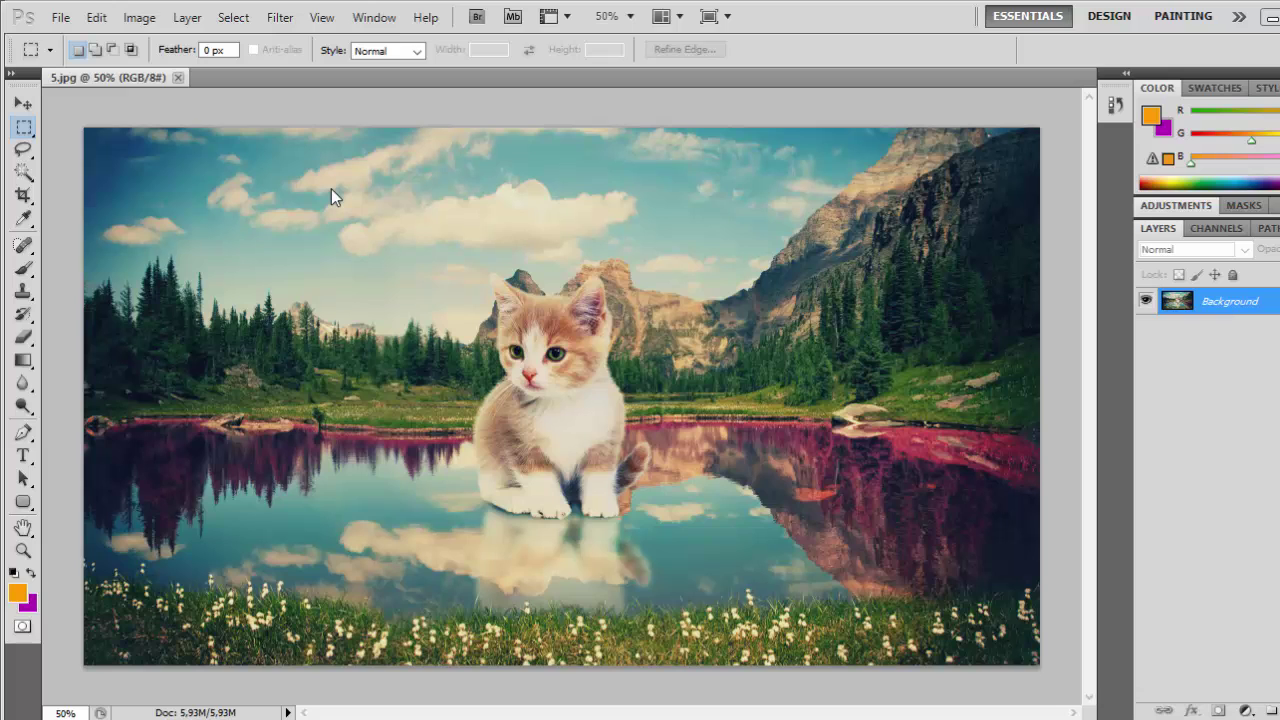
# - Open the Image menu for the kitten landscape photo 5.jpg
pyautogui.click(138, 18)
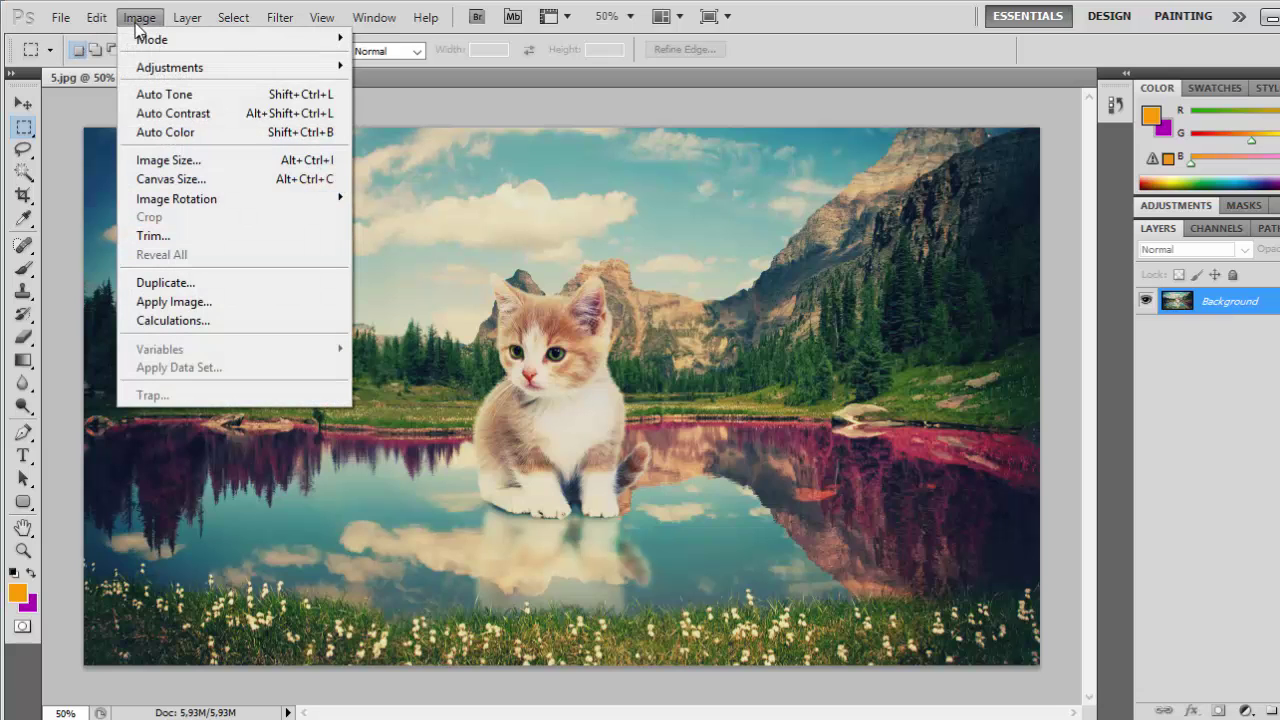
pyautogui.click(156, 166)
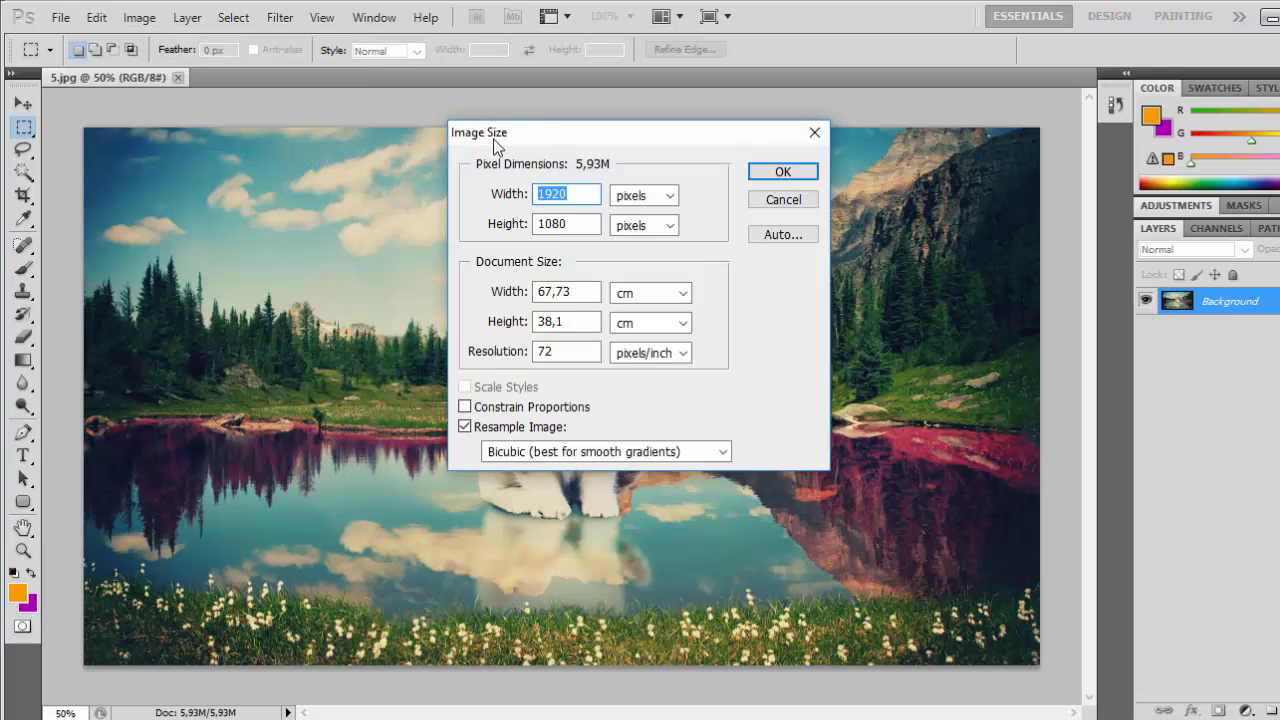
pyautogui.moveTo(495, 145); pyautogui.dragTo(499, 163)
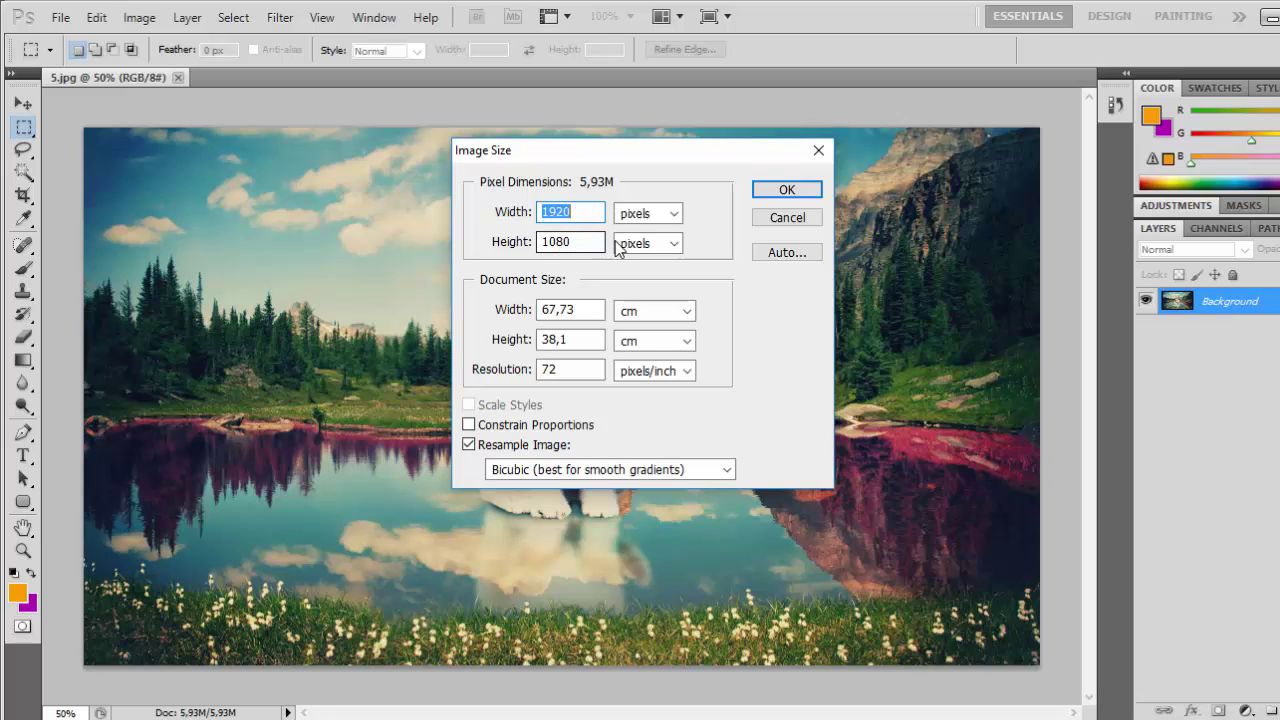
pyautogui.click(818, 150)
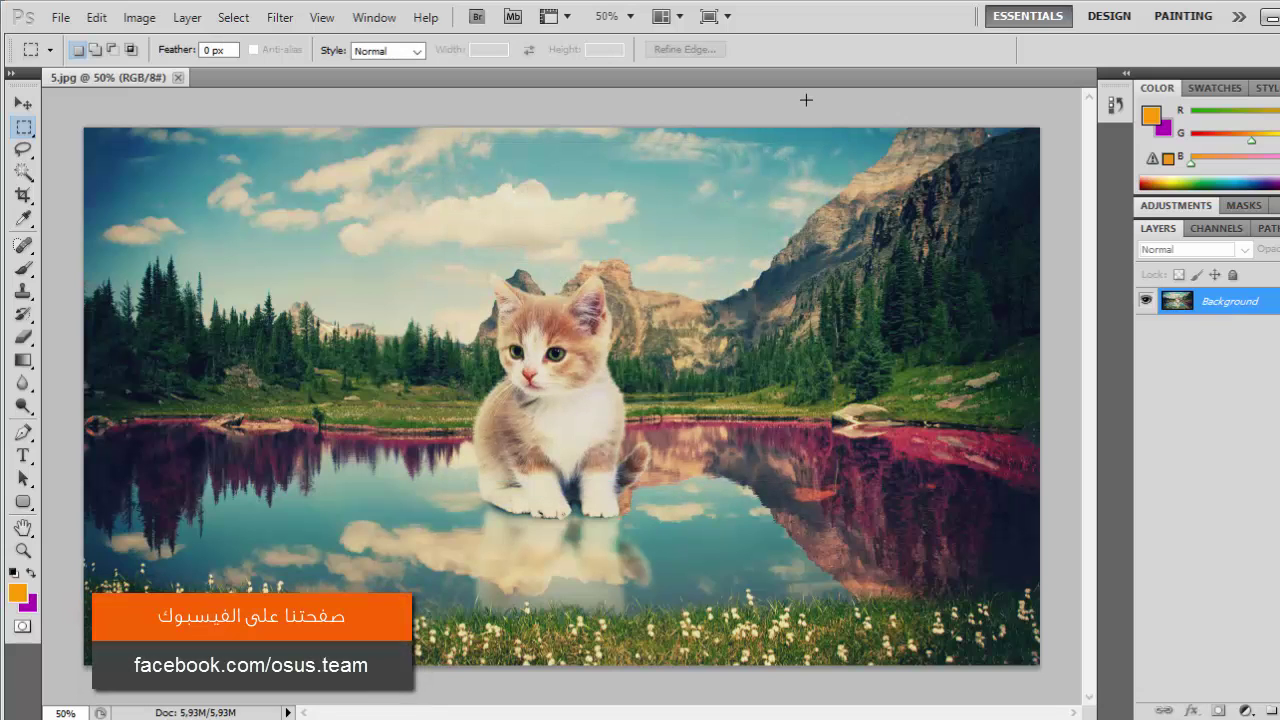
pyautogui.hotkey('ctrl', 'alt', 'i')
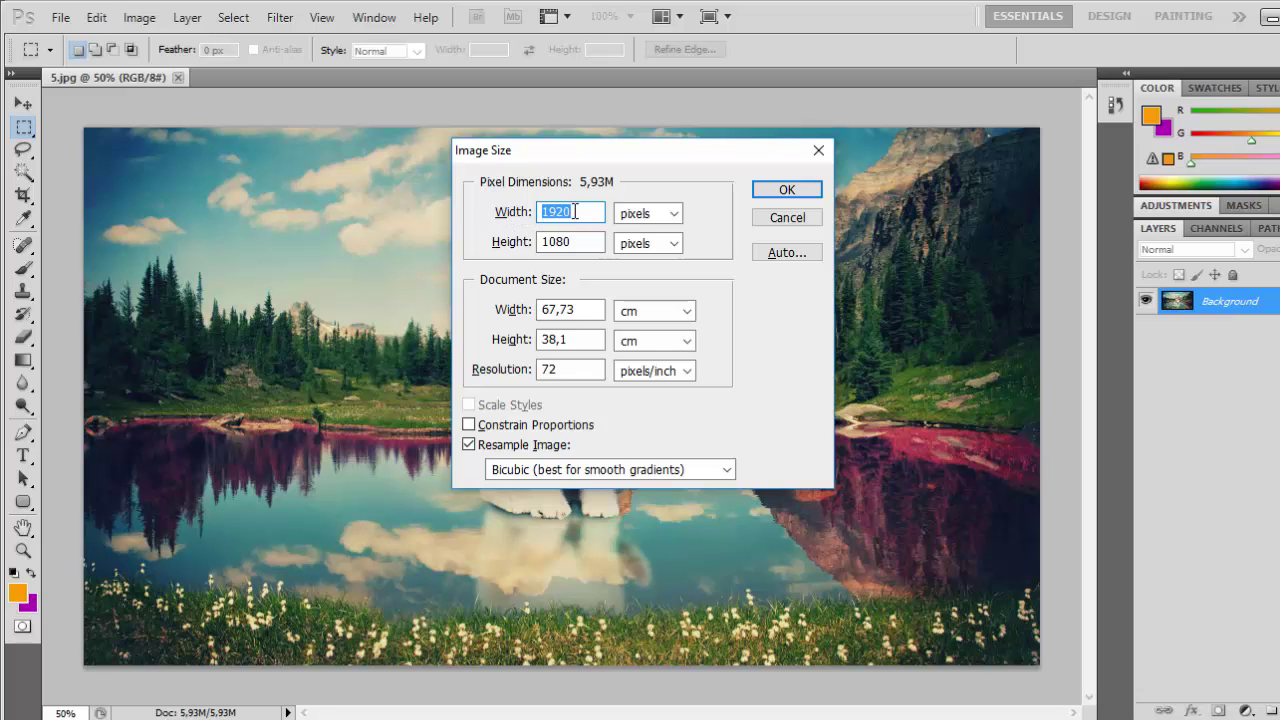
pyautogui.write('8')
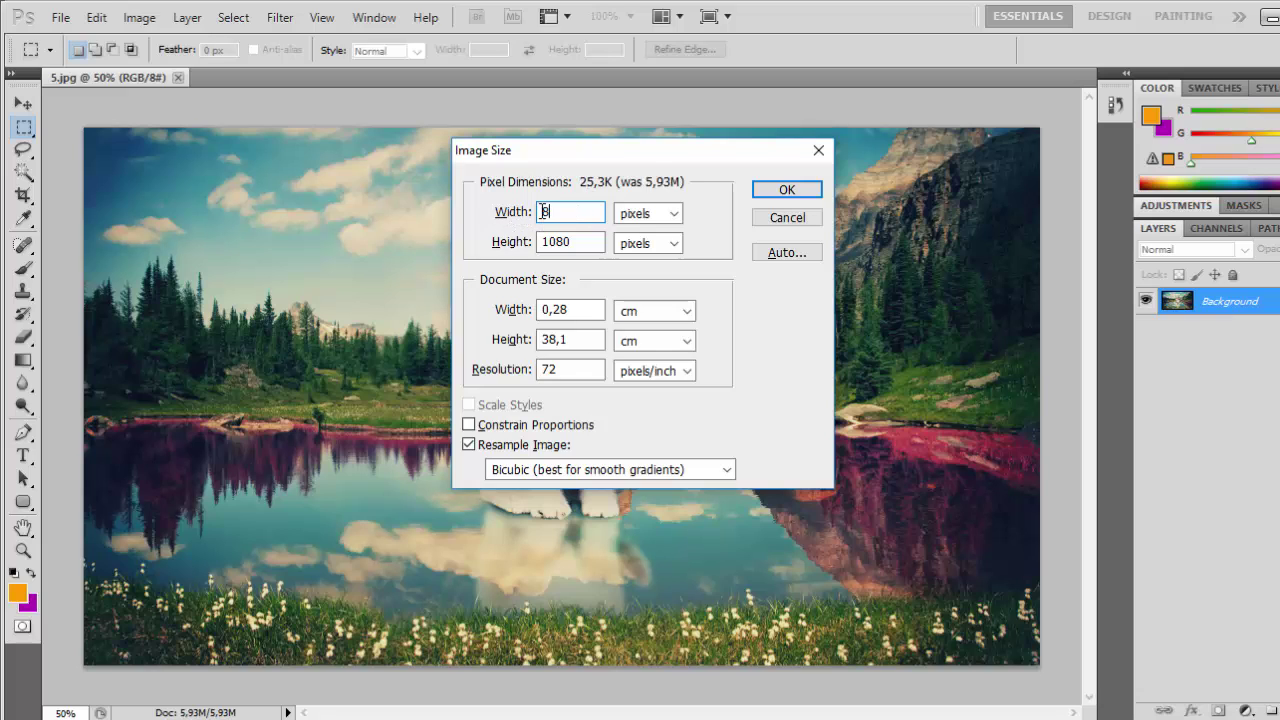
pyautogui.write('00')
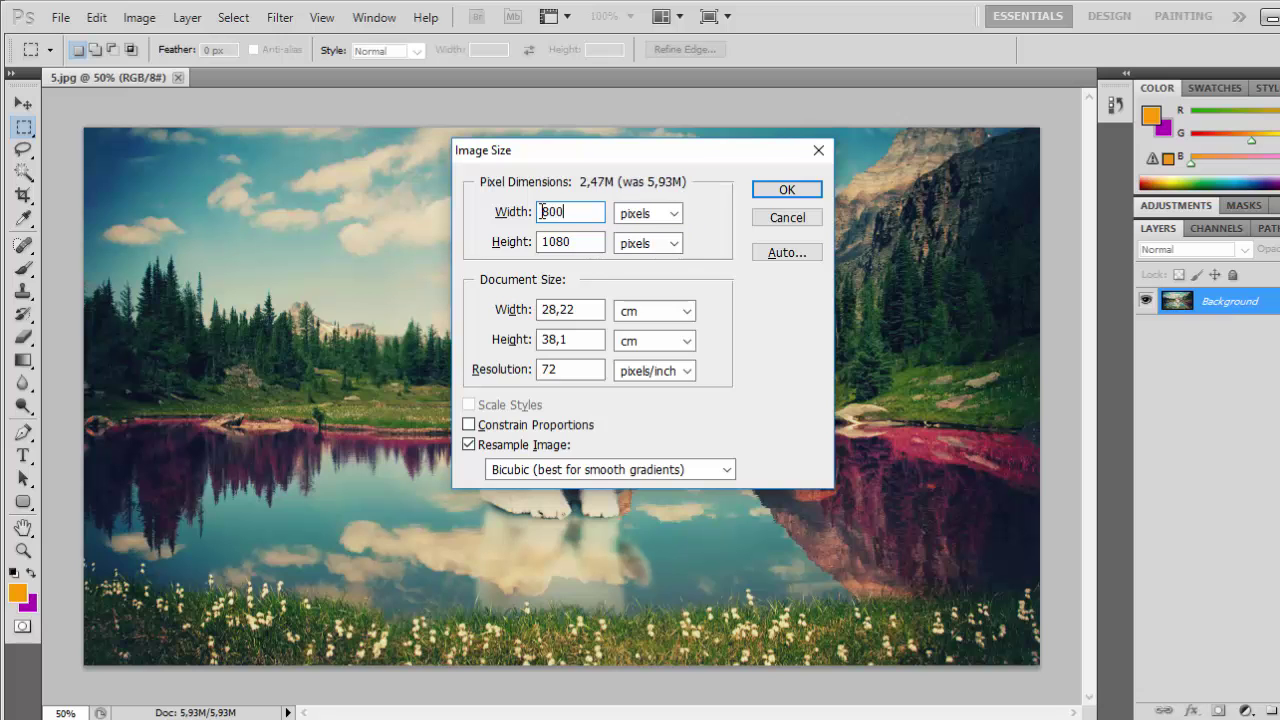
pyautogui.press('Return')
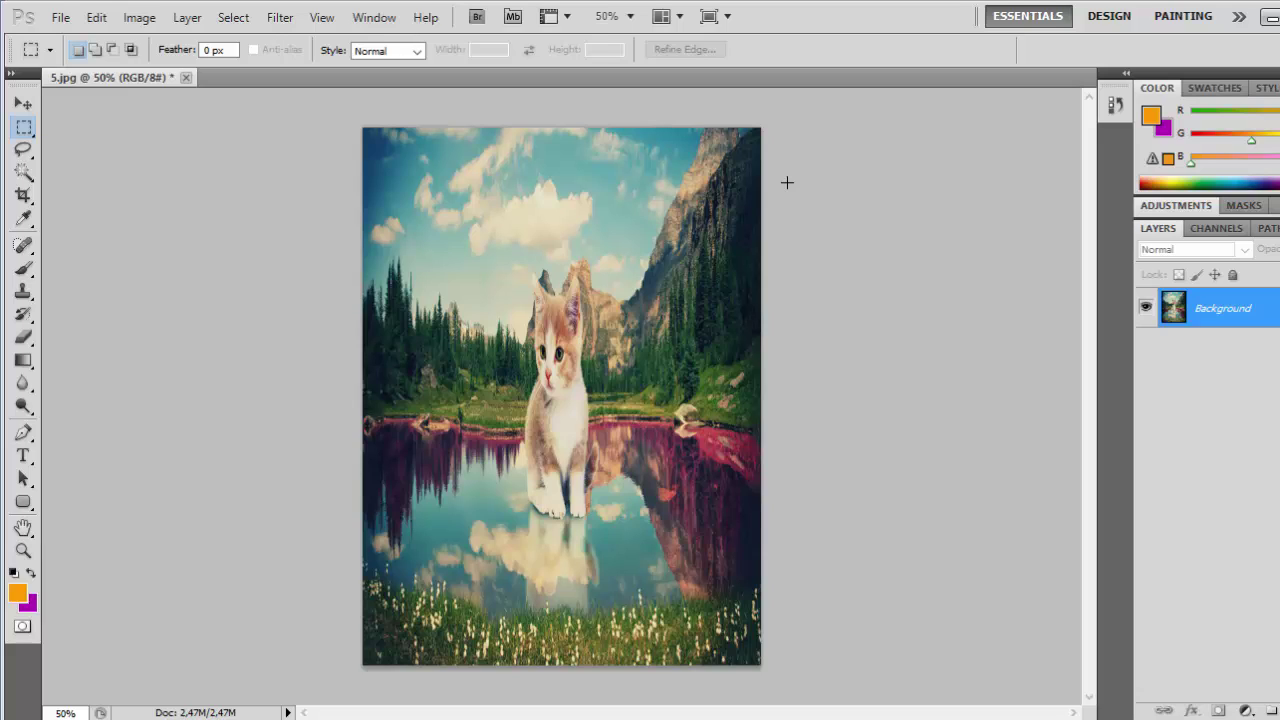
pyautogui.hotkey('ctrl', 'z')
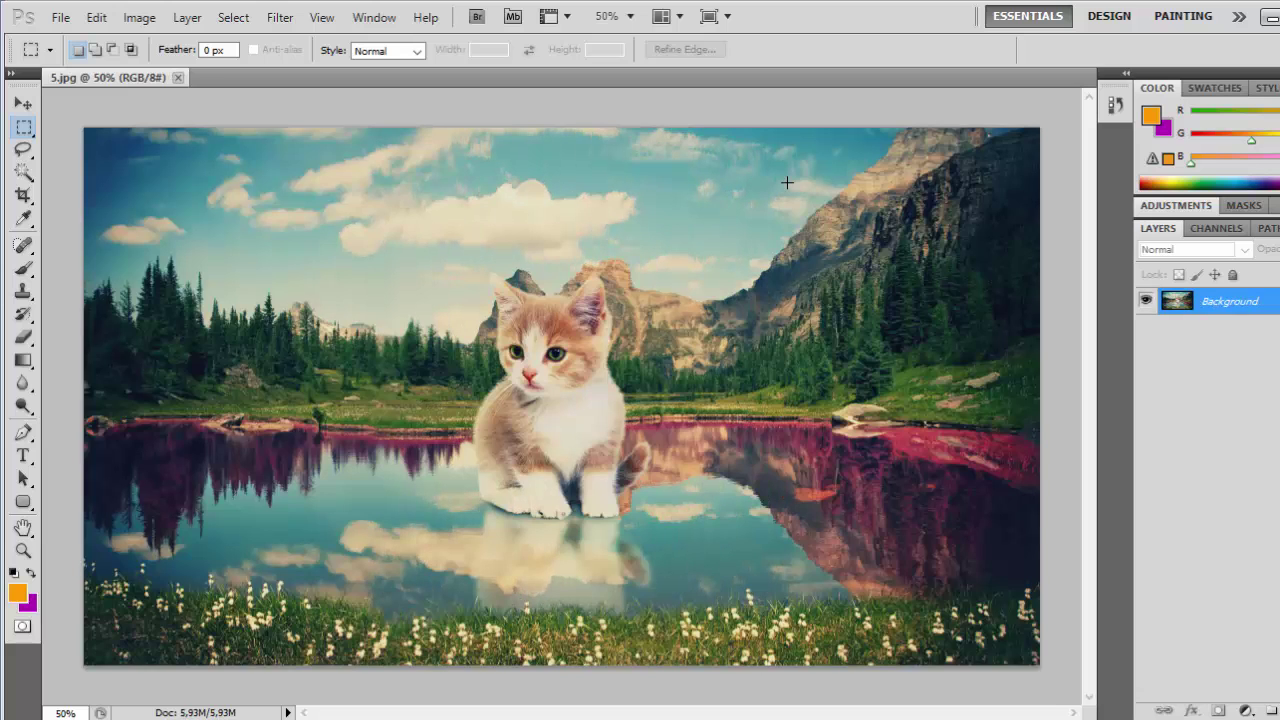
pyautogui.hotkey('ctrl', 'alt', 'i')
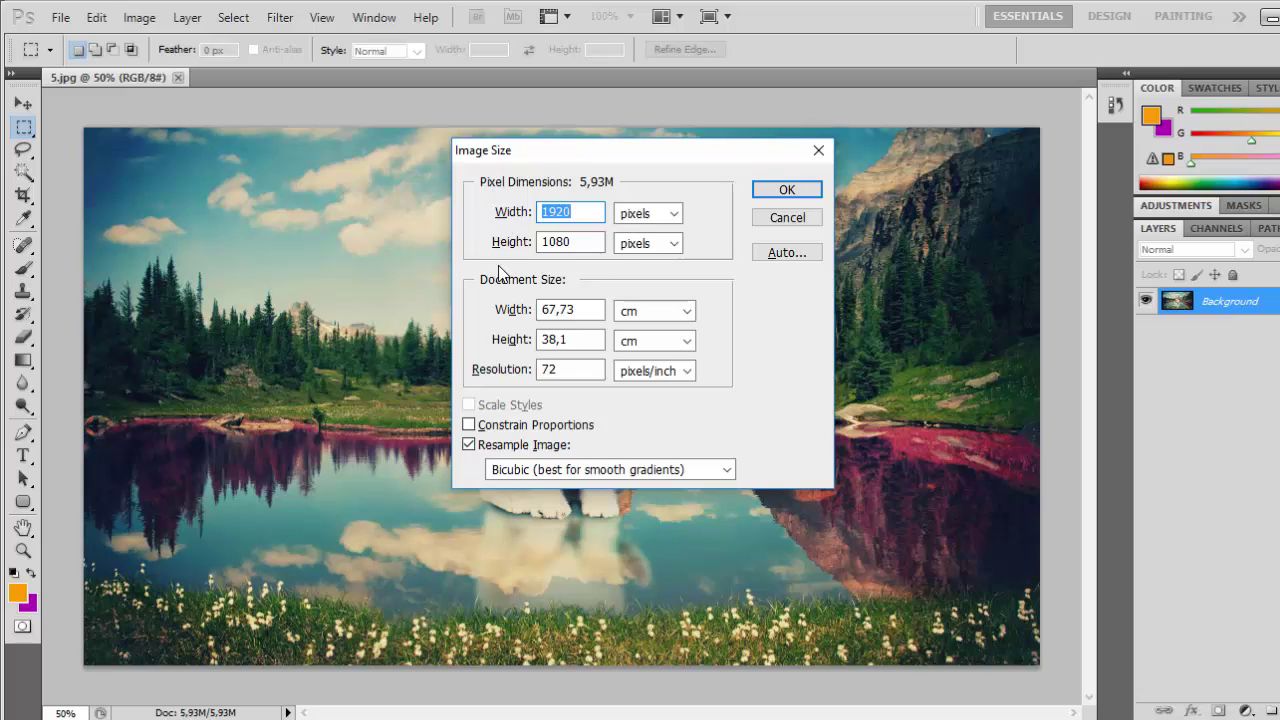
pyautogui.click(469, 425)
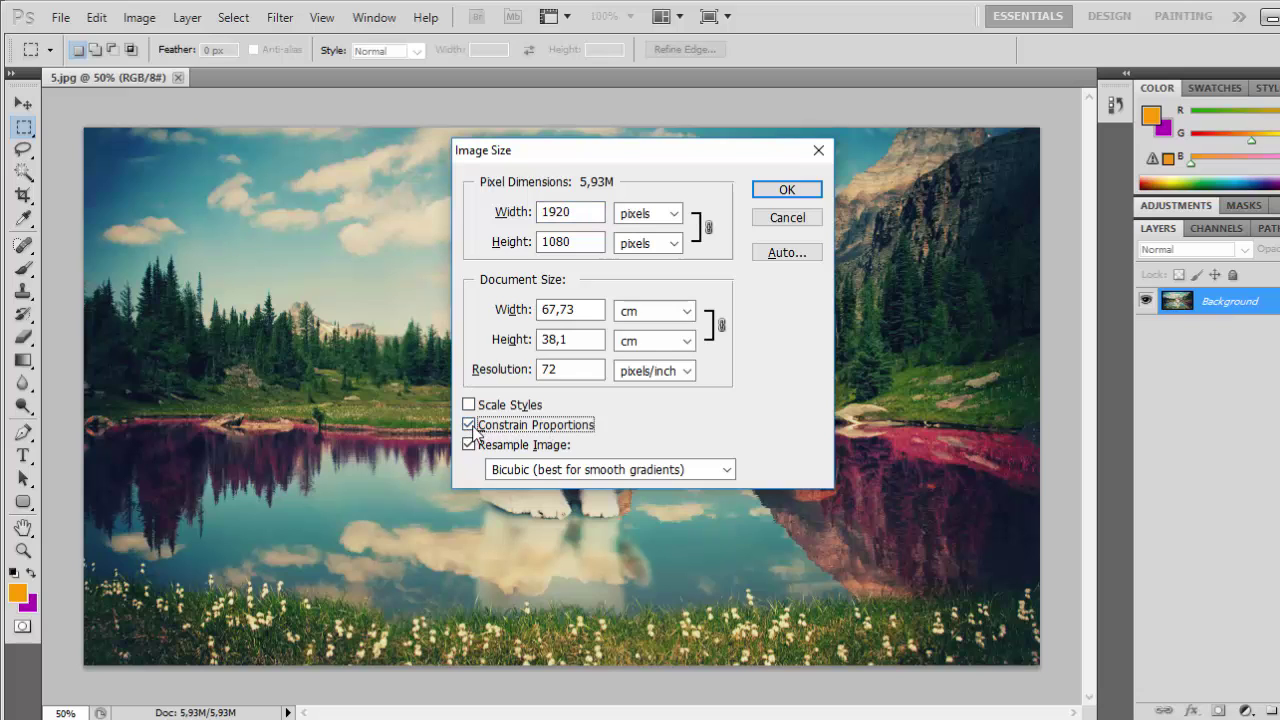
pyautogui.doubleClick(572, 212)
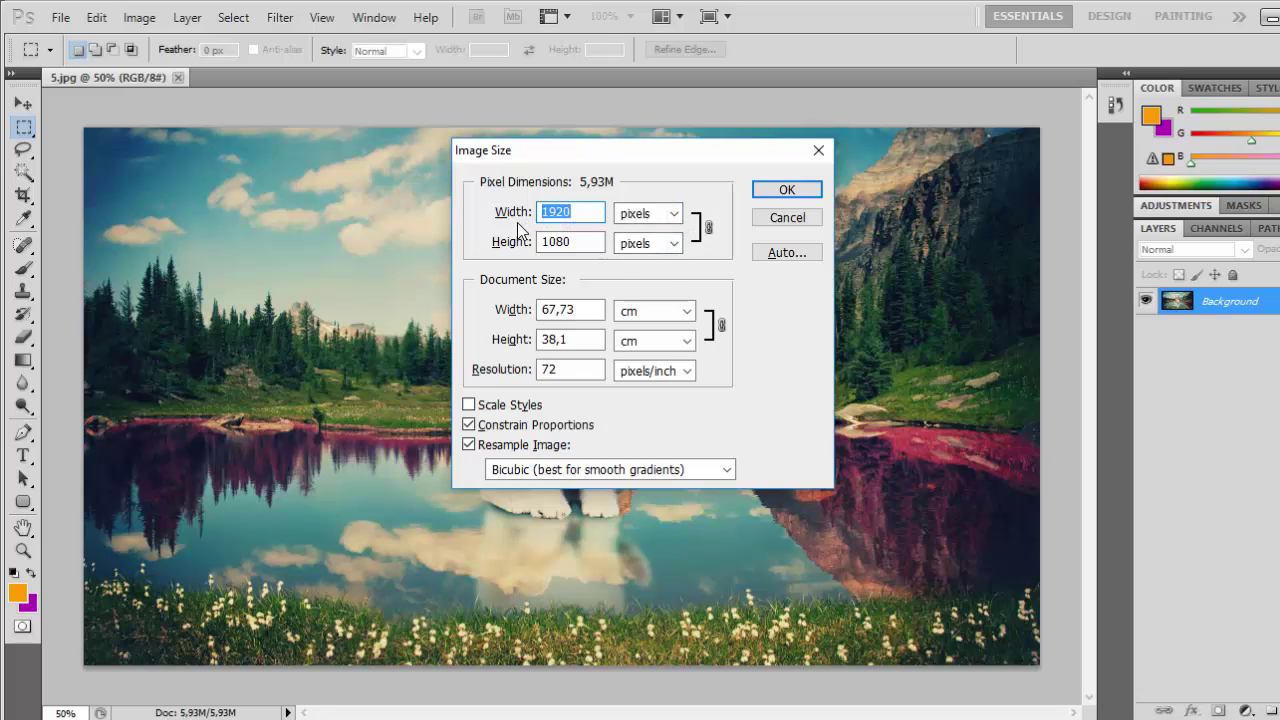
pyautogui.write('800')
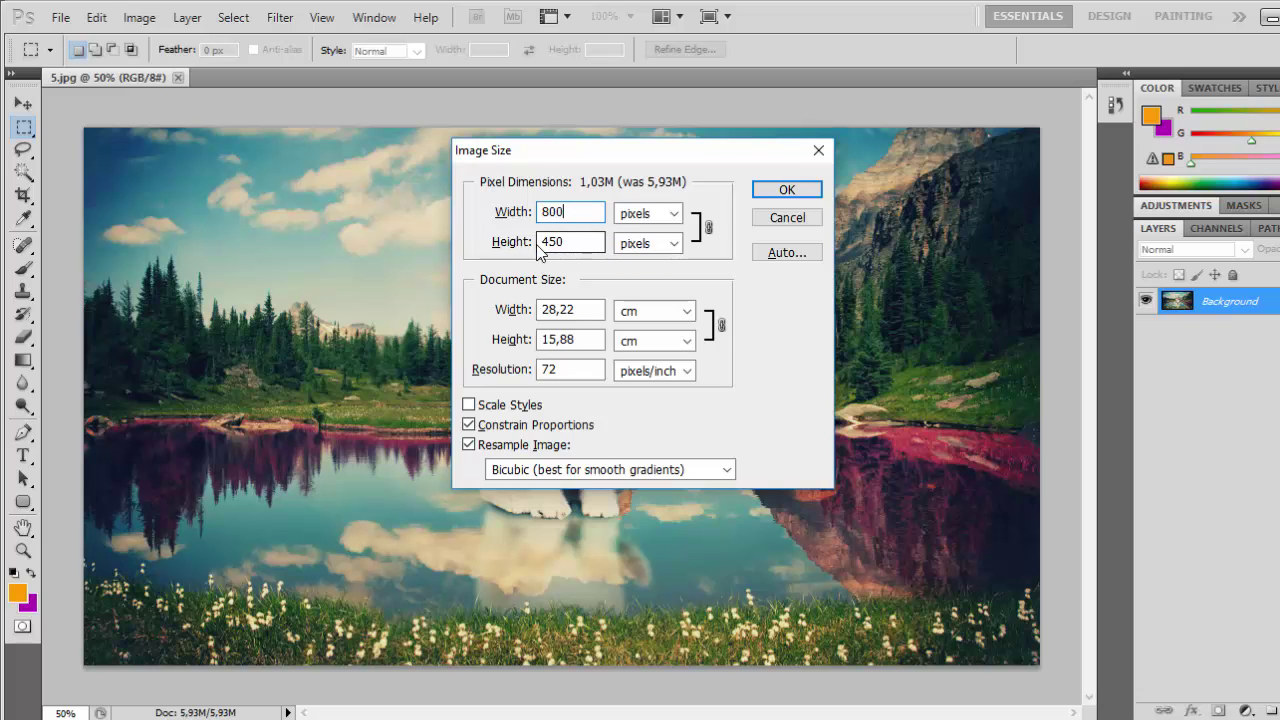
pyautogui.click(785, 192)
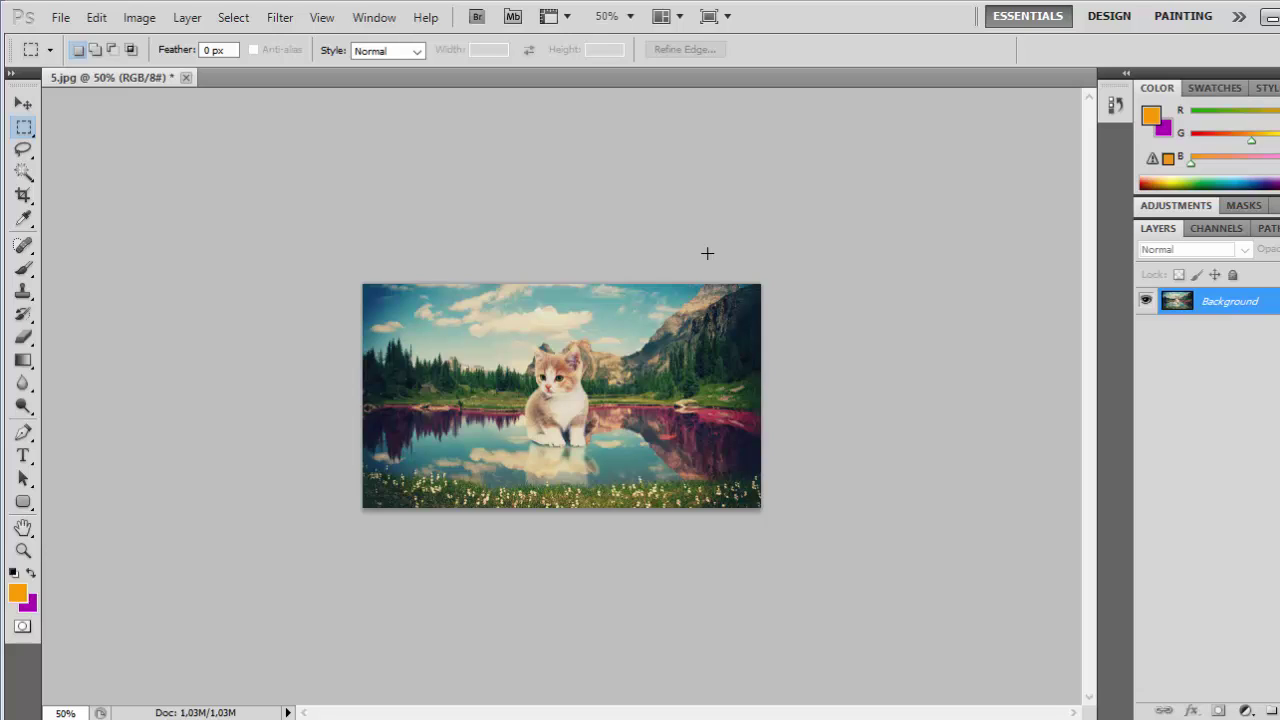
pyautogui.hotkey('ctrl', 'z')
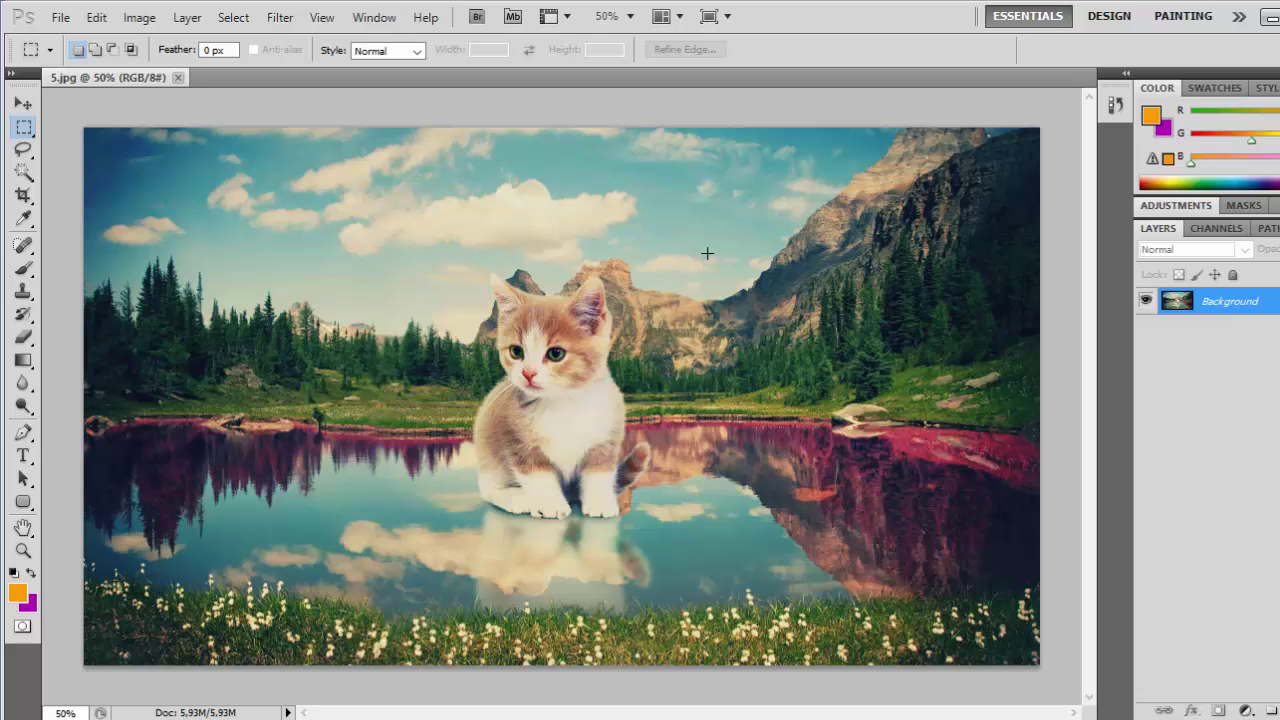
# - Create a new white document named MyCover, 851 × 315 pixels
pyautogui.click(60, 18)
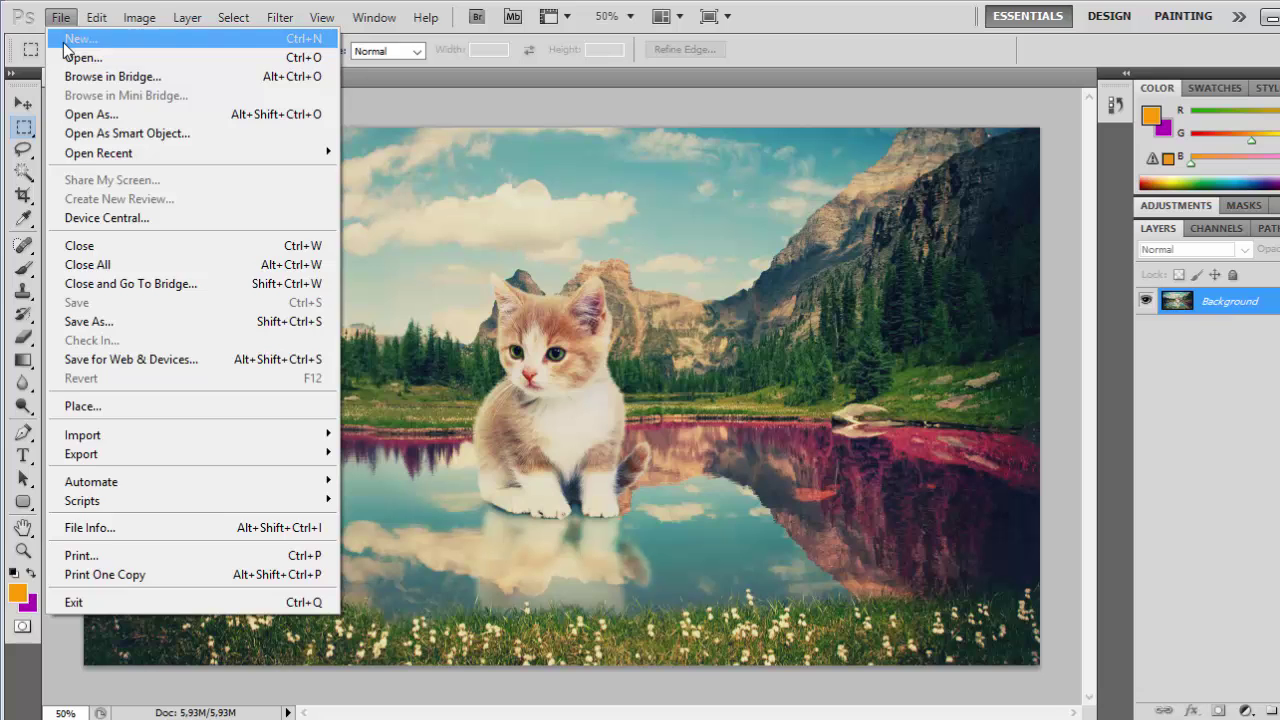
pyautogui.click(80, 39)
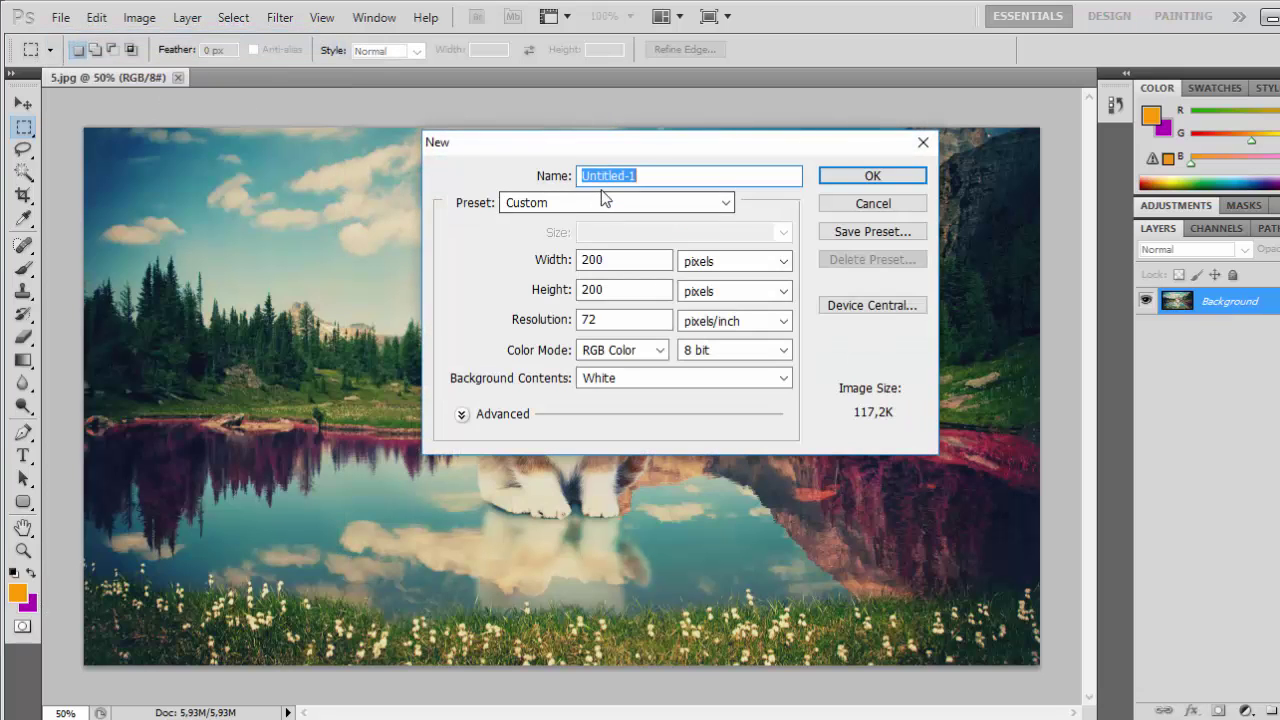
pyautogui.moveTo(584, 146); pyautogui.dragTo(551, 162)
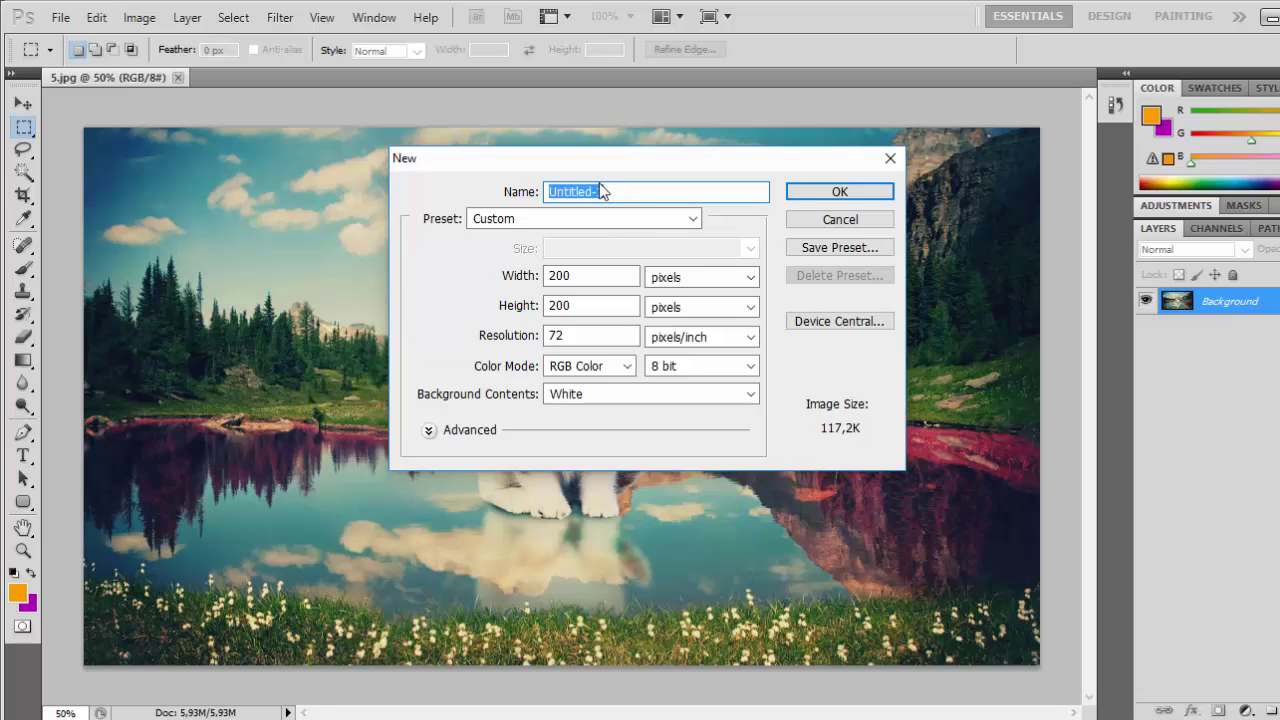
pyautogui.write('MyCove')
pyautogui.write('r')
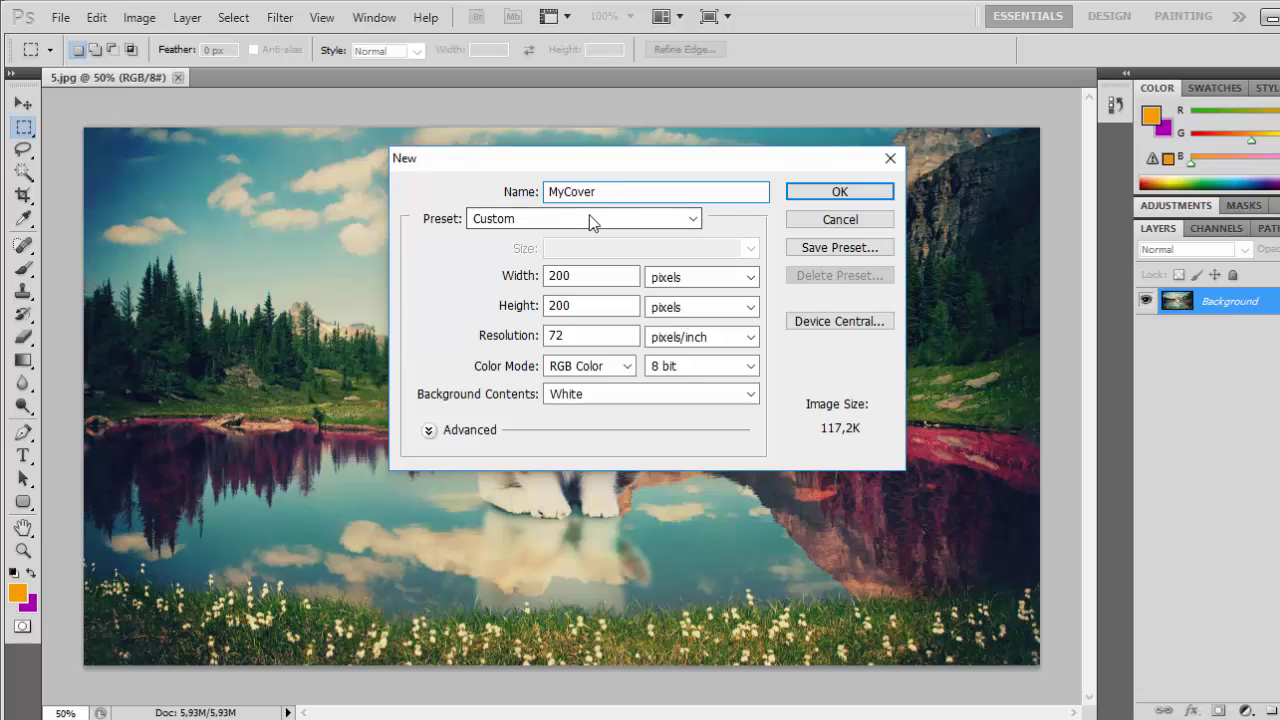
pyautogui.moveTo(601, 270); pyautogui.dragTo(550, 276)
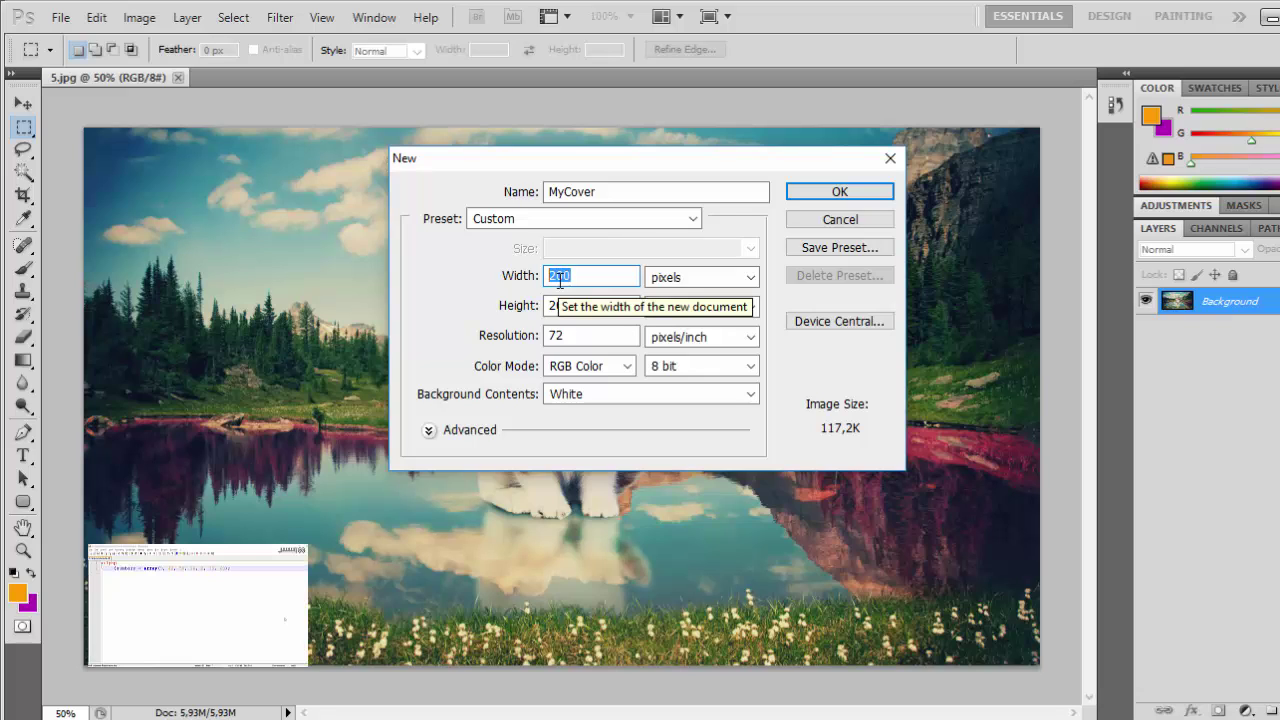
pyautogui.write('81')
pyautogui.press('BackSpace')
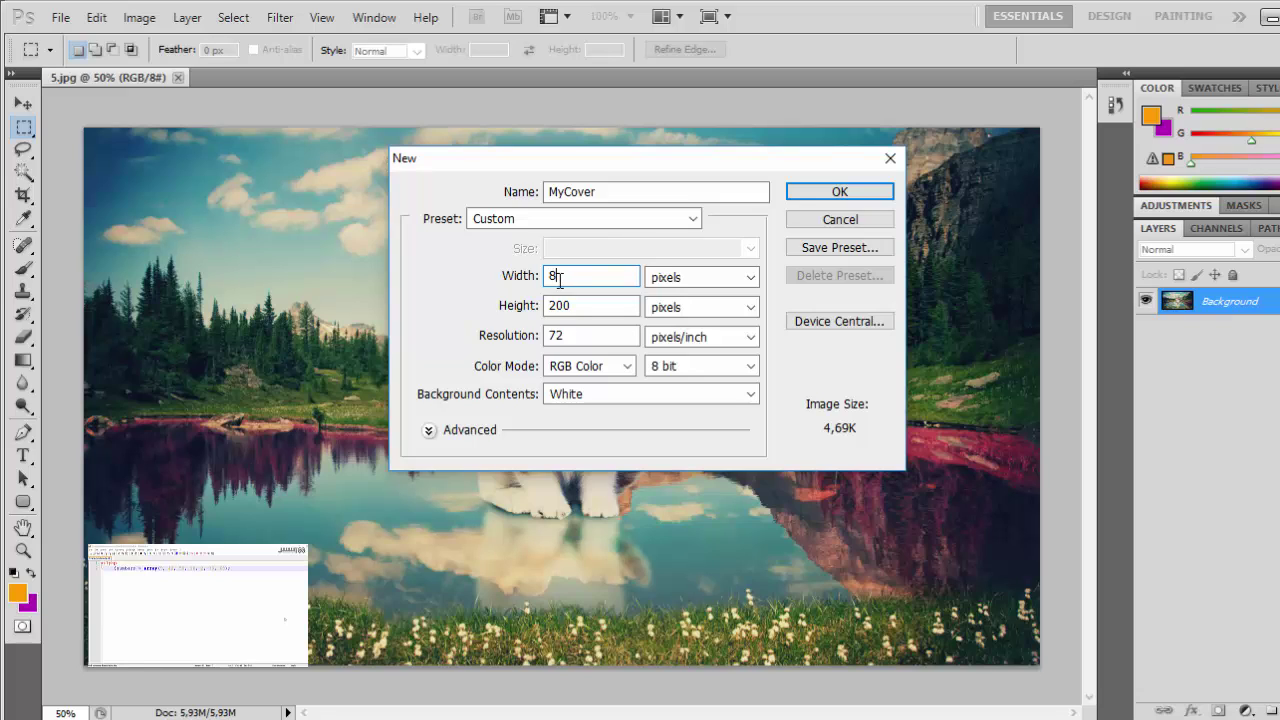
pyautogui.write('51')
pyautogui.press('Tab')
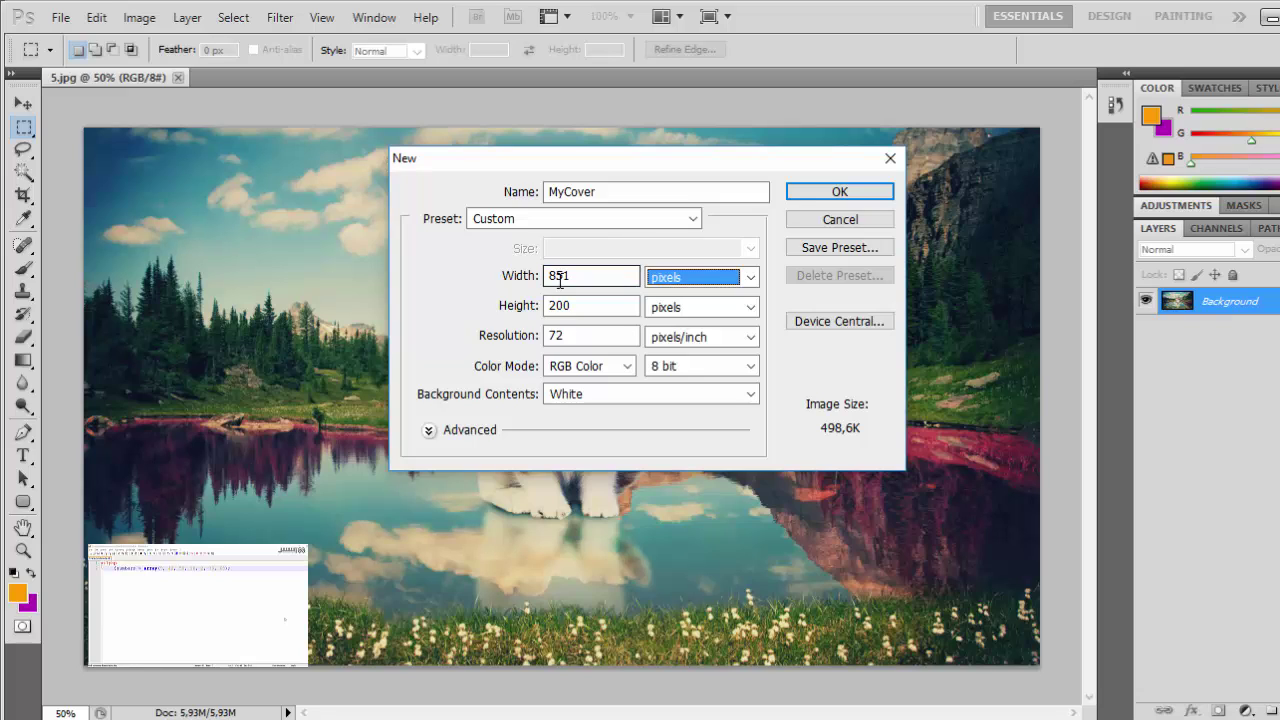
pyautogui.press('Tab')
pyautogui.write('31')
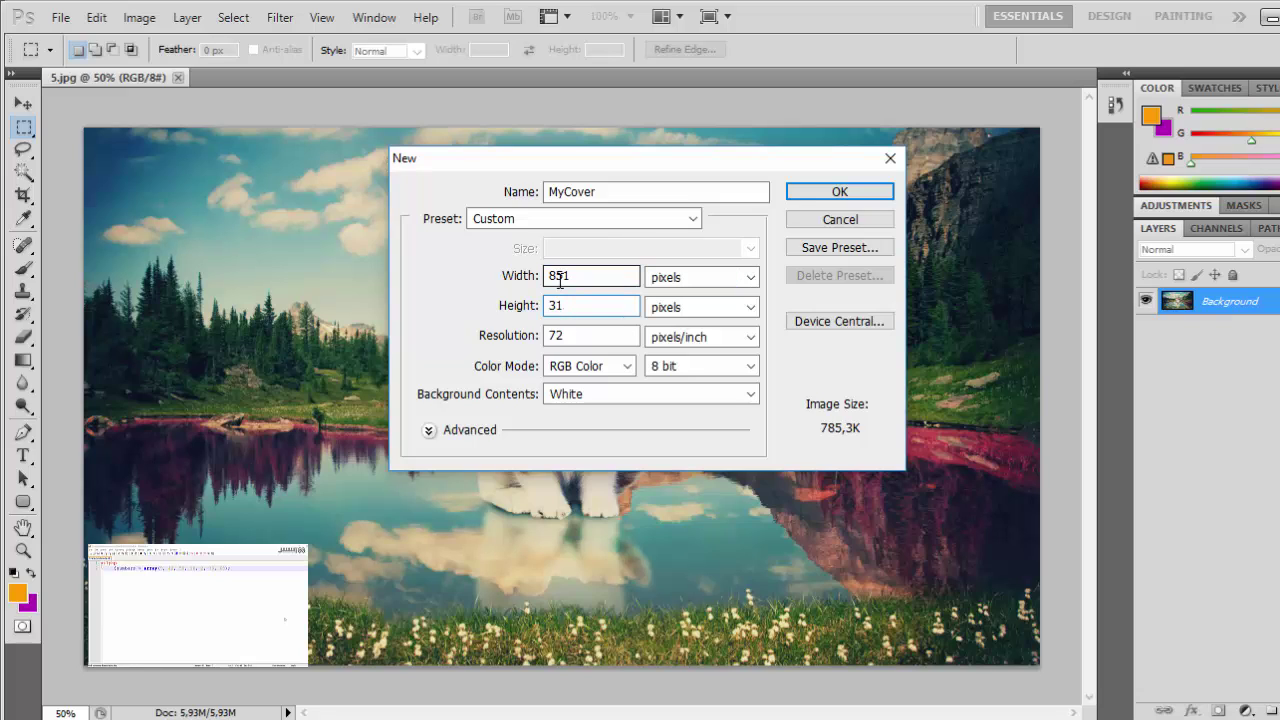
pyautogui.write('5')
pyautogui.press('Return')
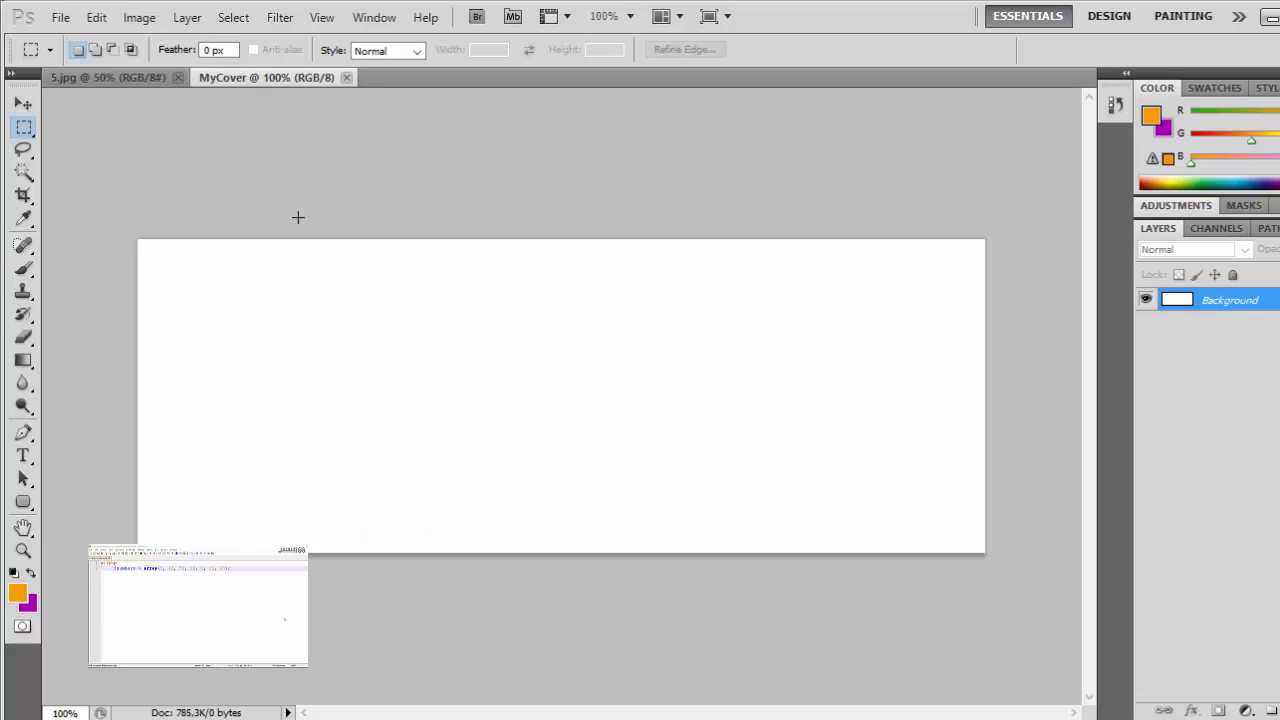
# - Draw an orange rounded rectangle spanning the MyCover canvas, then view its 851×315 image size
pyautogui.click(23, 502)
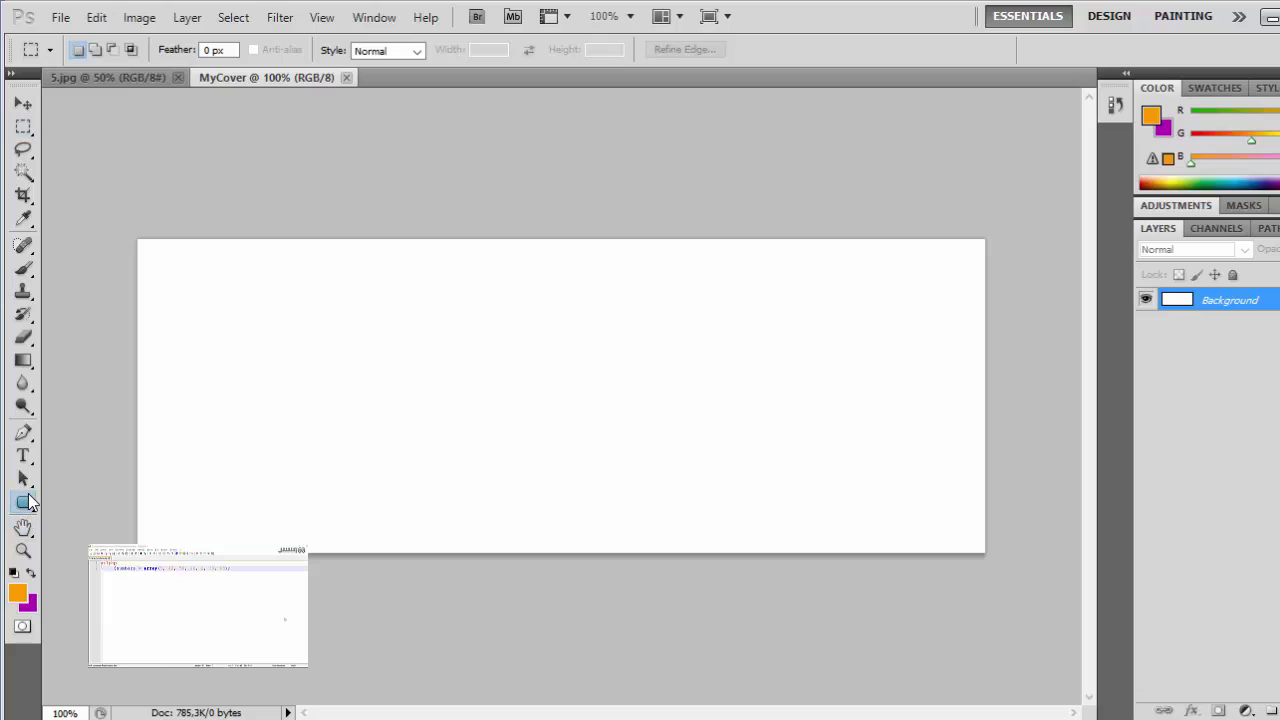
pyautogui.moveTo(113, 224)
pyautogui.mouseDown()
pyautogui.moveTo(797, 563)
pyautogui.moveTo(1015, 595)
pyautogui.mouseUp()
pyautogui.press('Return')
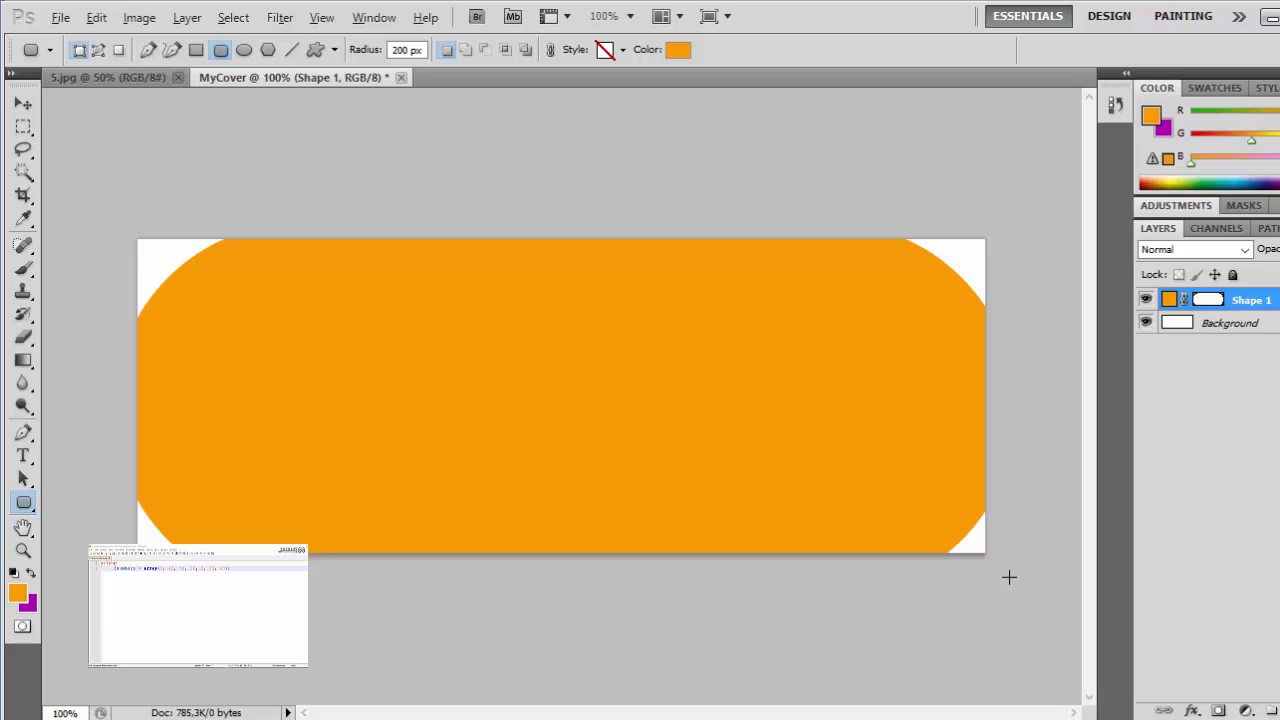
pyautogui.hotkey('ctrl', 'alt', 'i')
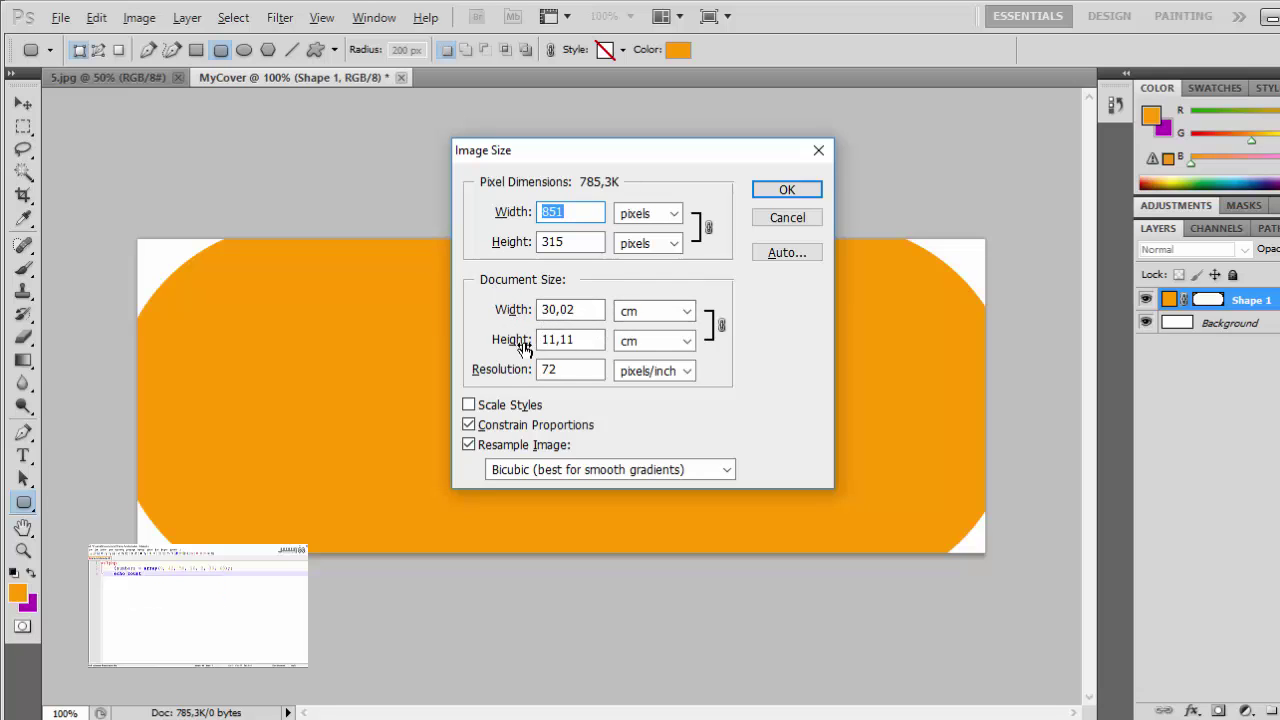
# - Enter 240 as resolution but keep MyCover at 851×315, then start a new document
pyautogui.doubleClick(564, 371)
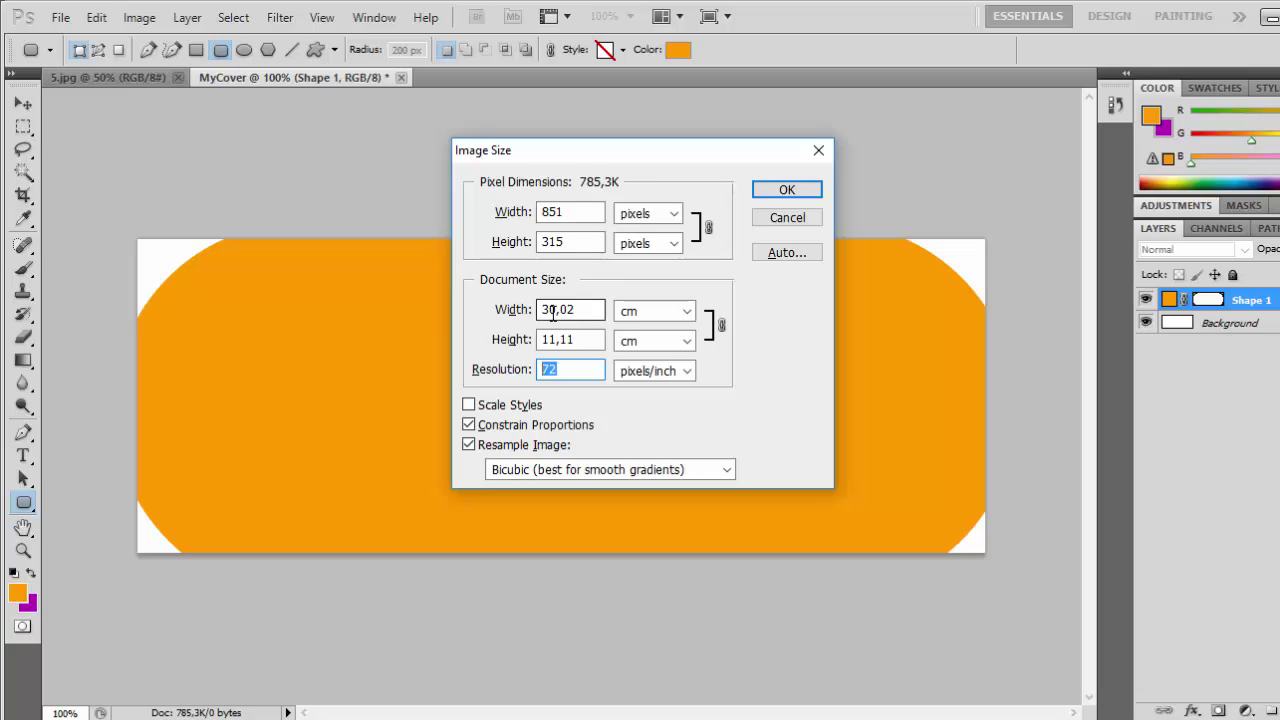
pyautogui.write('2')
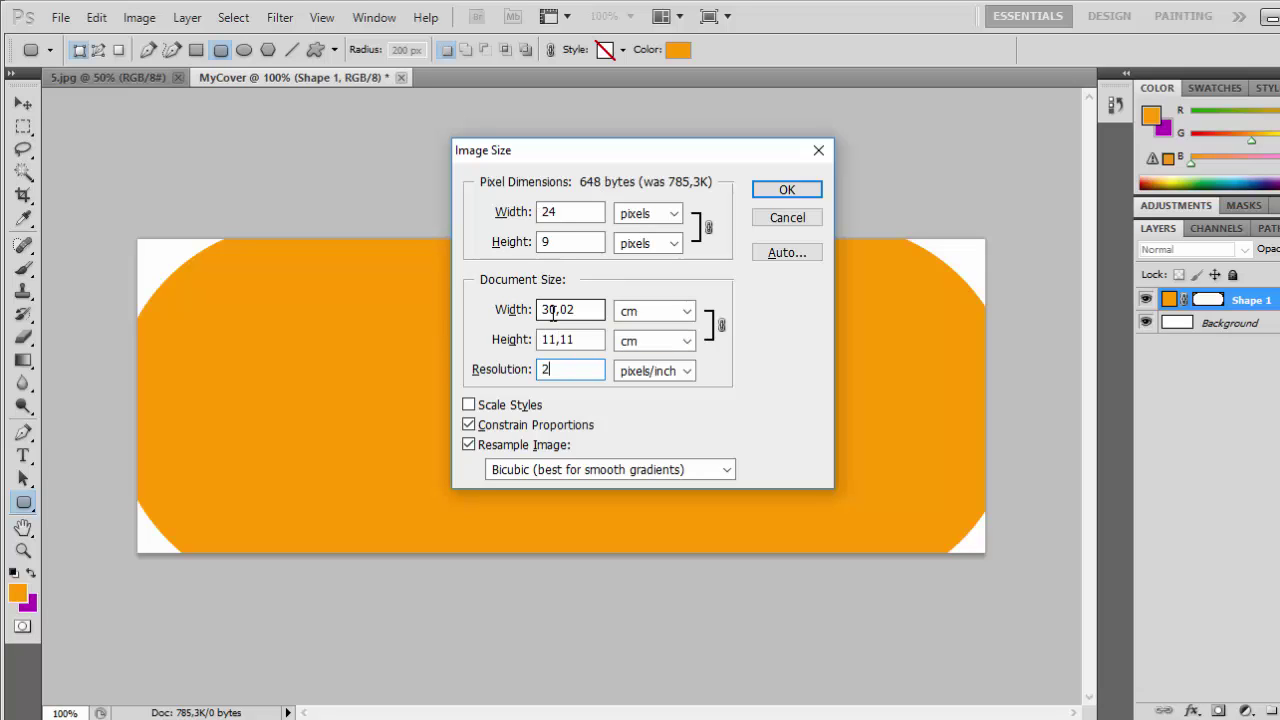
pyautogui.write('40')
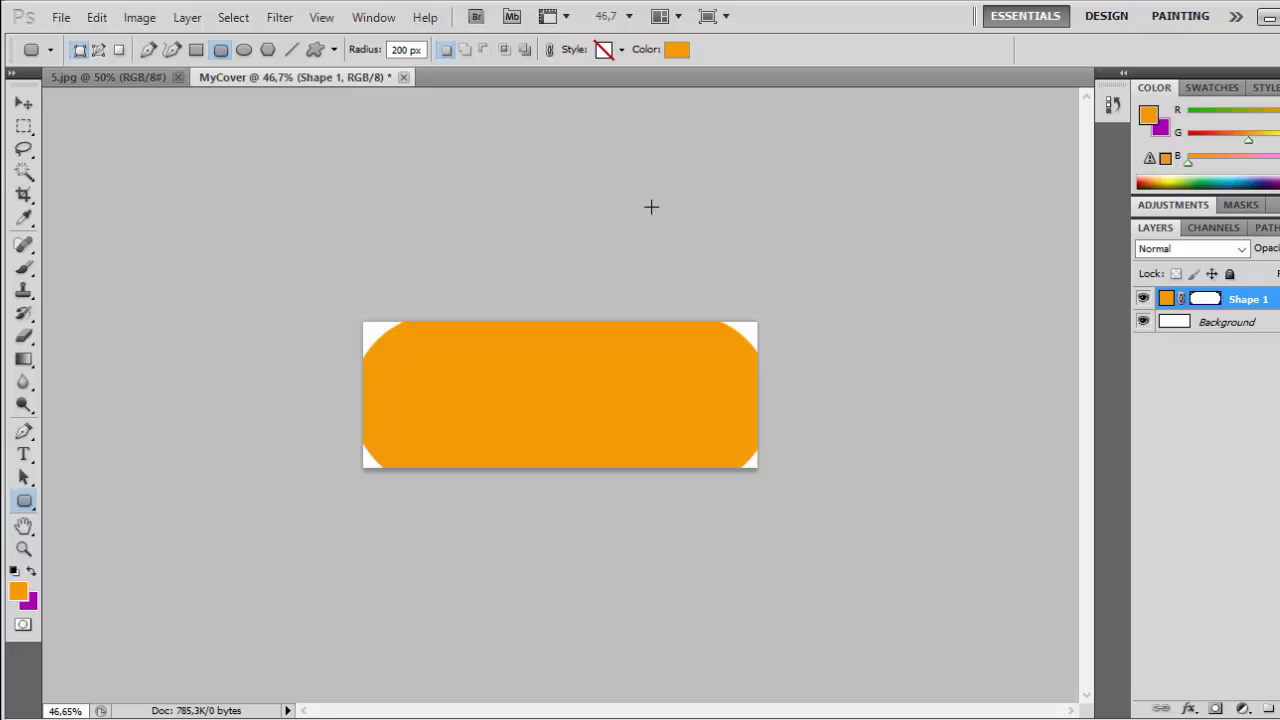
pyautogui.hotkey('ctrl', 'n')
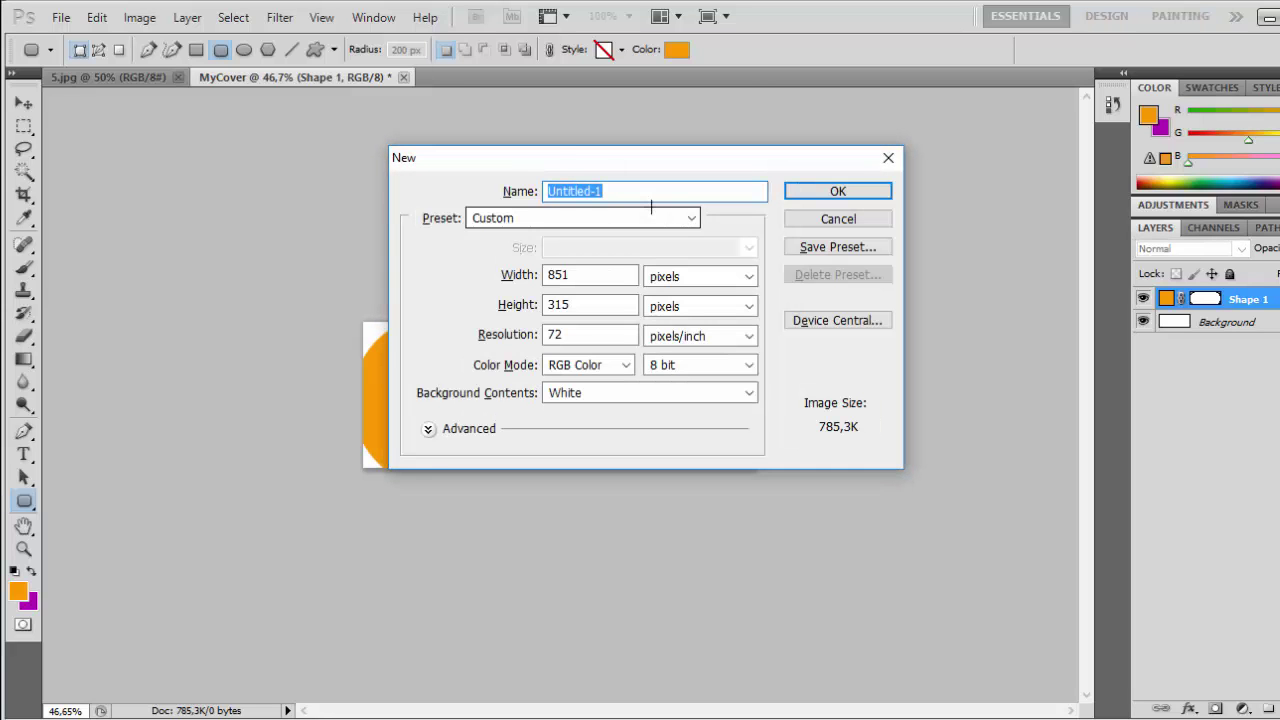
# - Set the new document to 200 × 90 centimetres at 240 pixels/inch
pyautogui.click(680, 276)
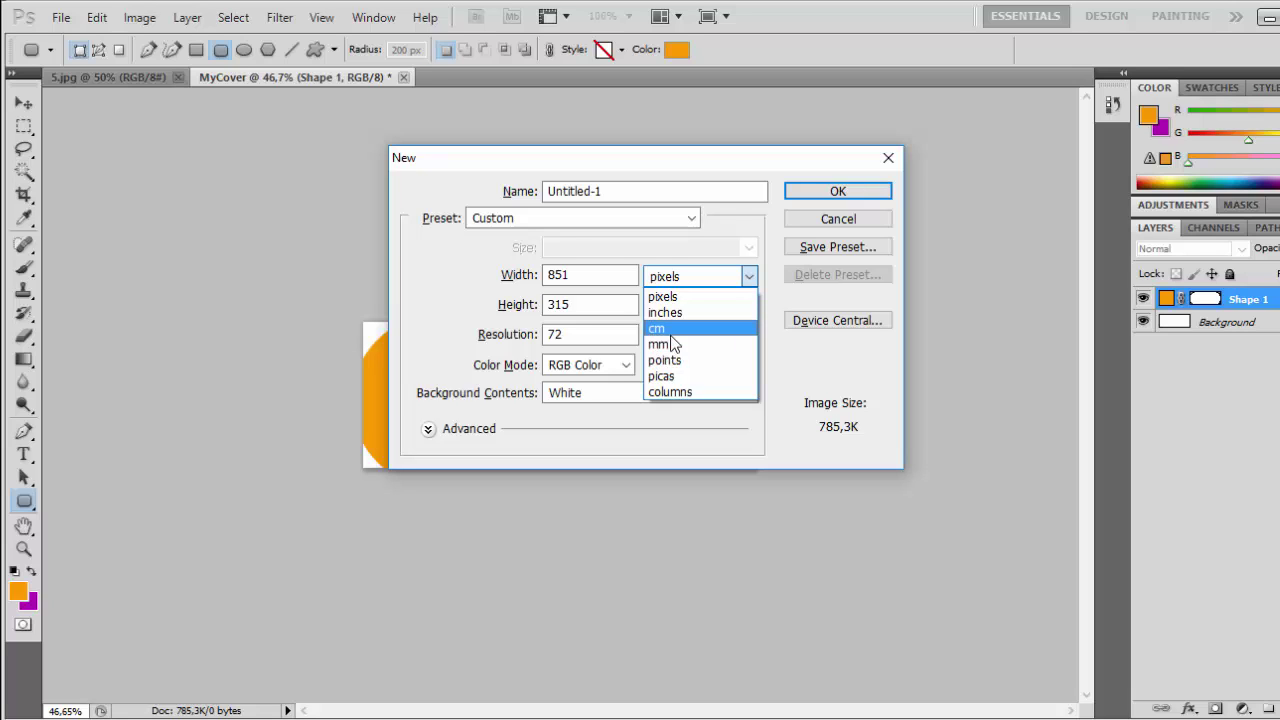
pyautogui.click(672, 330)
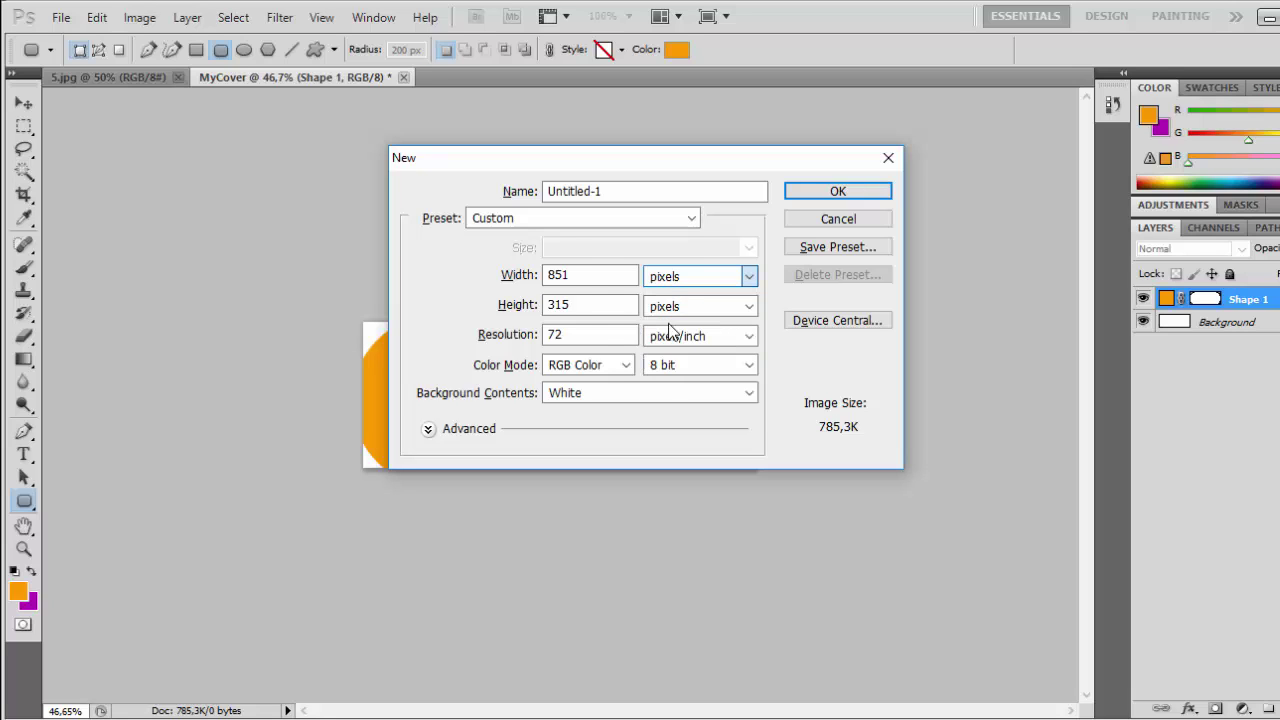
pyautogui.moveTo(604, 275); pyautogui.dragTo(540, 277)
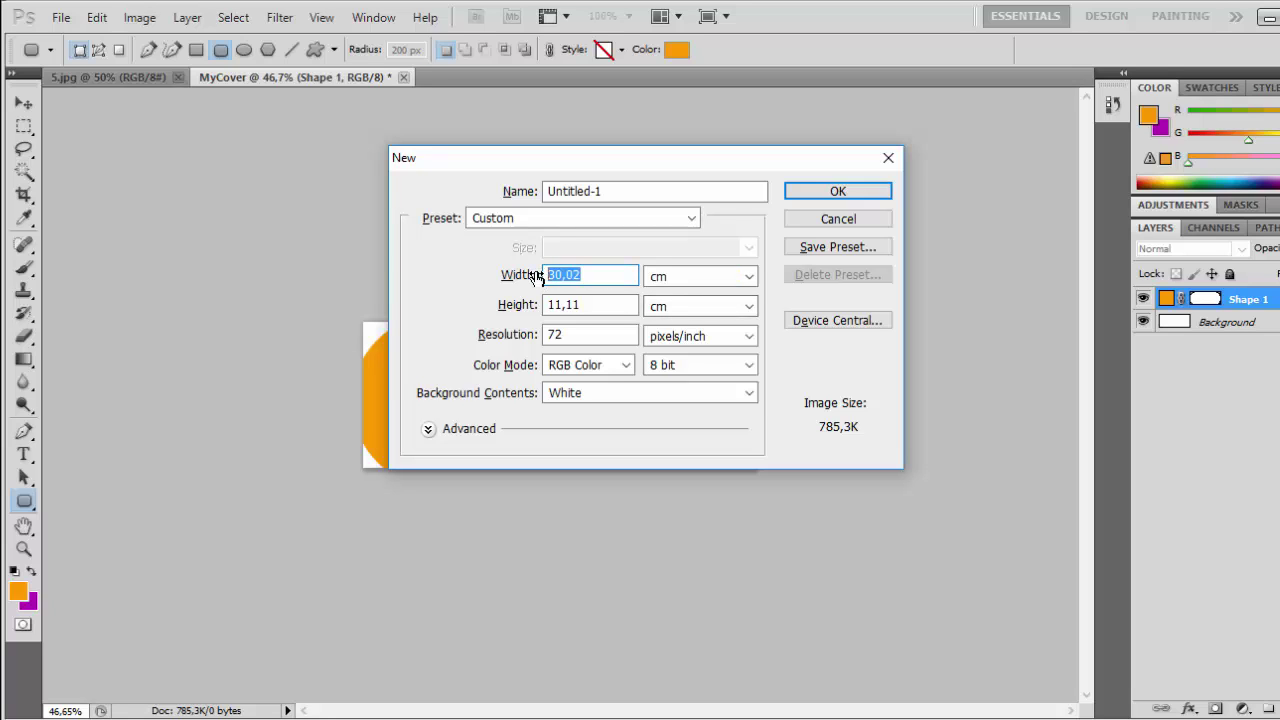
pyautogui.write('2')
pyautogui.write('00')
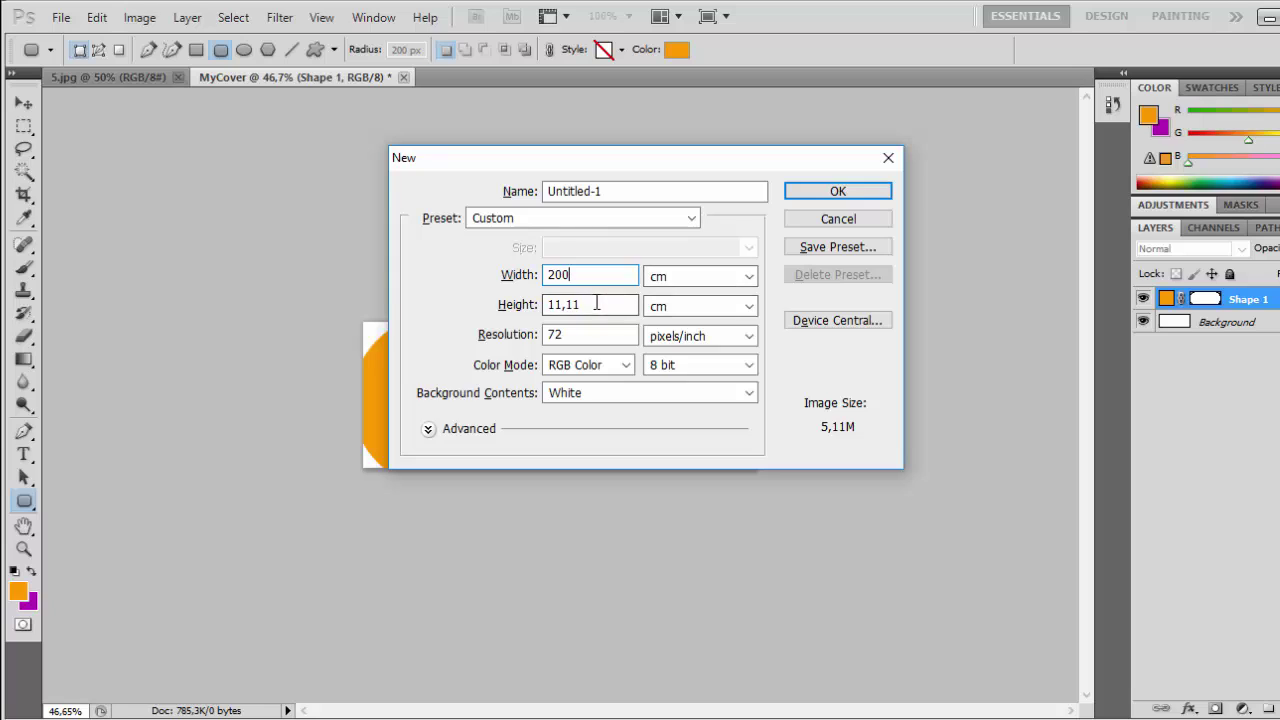
pyautogui.moveTo(602, 304); pyautogui.dragTo(517, 306)
pyautogui.write('90')
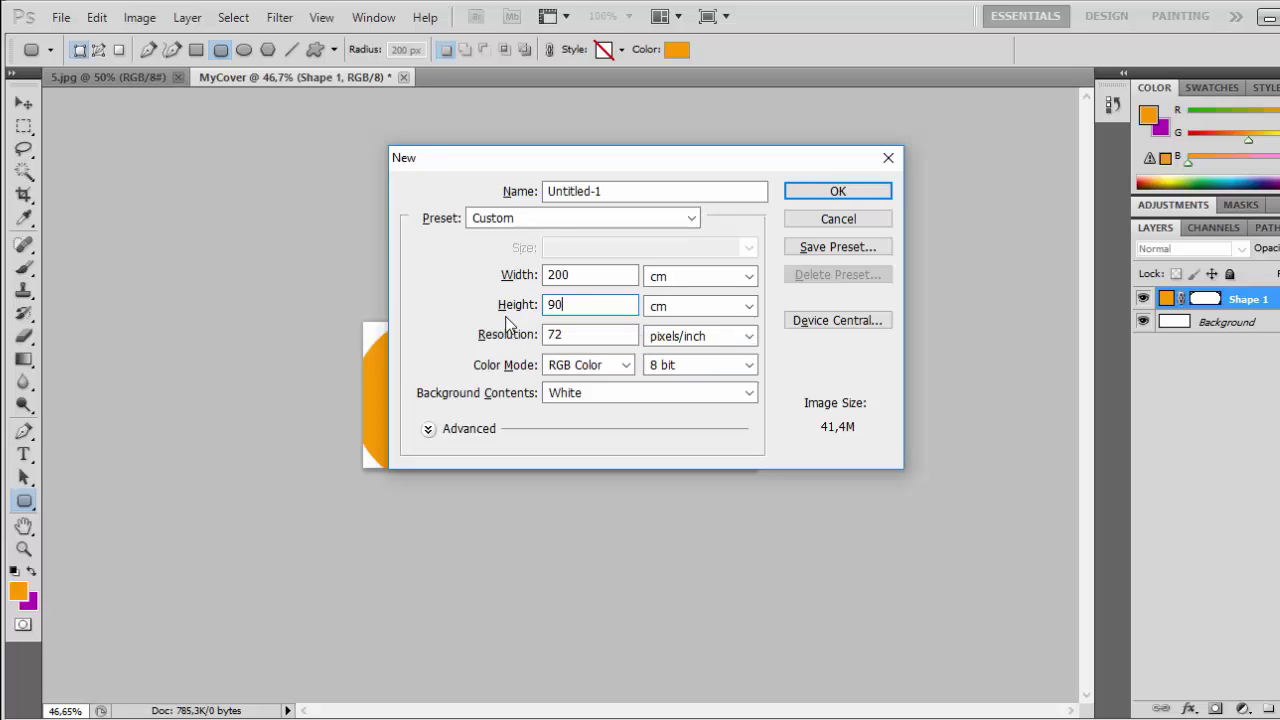
pyautogui.moveTo(593, 340); pyautogui.dragTo(542, 334)
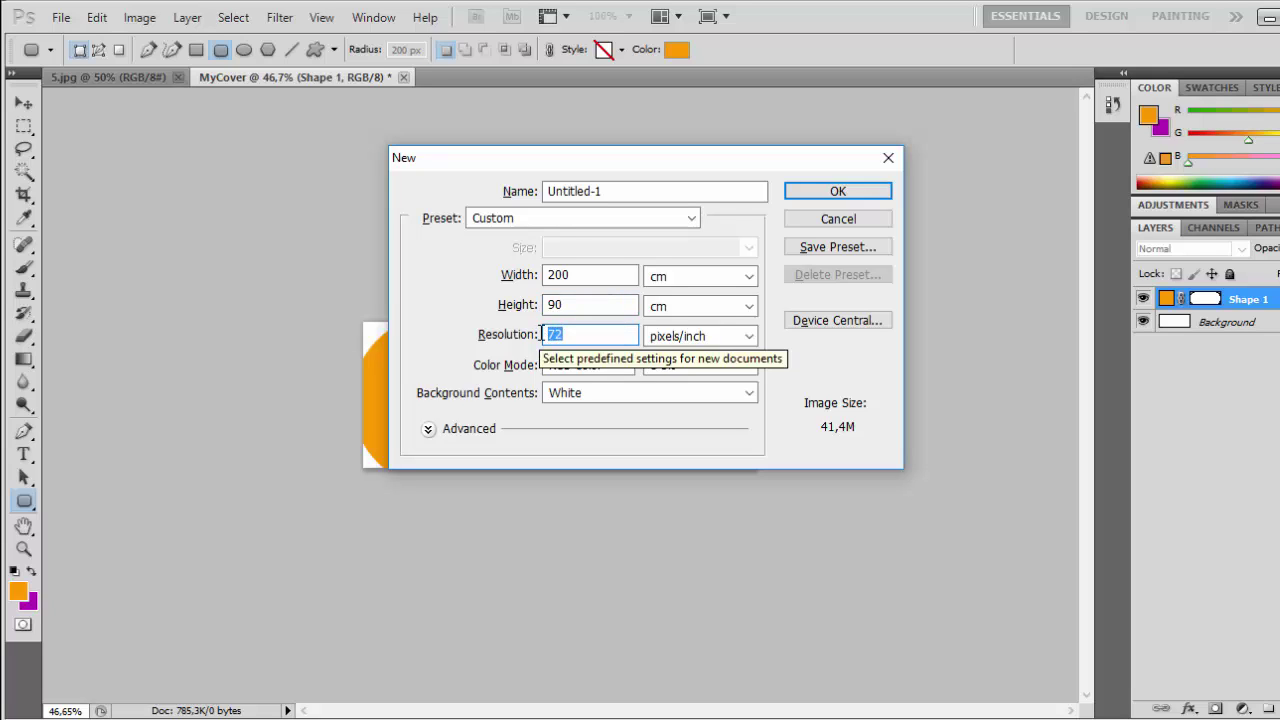
pyautogui.write('240')
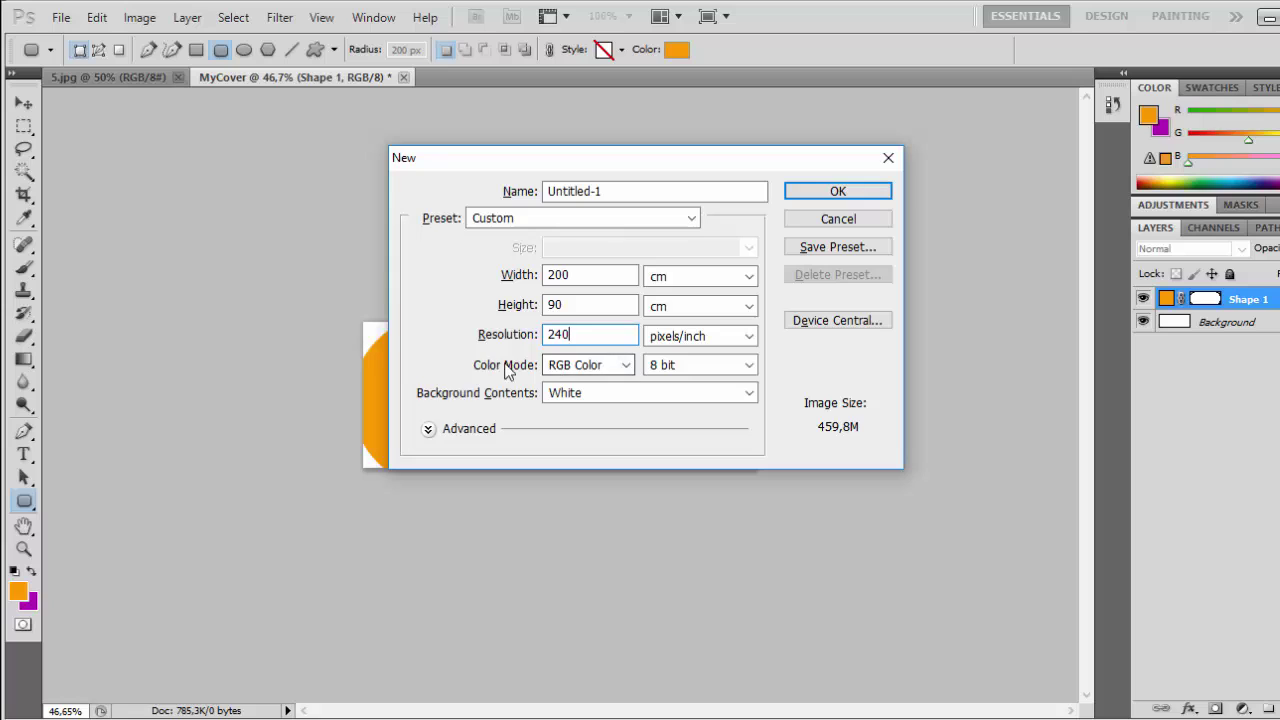
# - Keep 8-bit depth, create the document, and view its 18898 × 8504 pixel image size
pyautogui.click(576, 372)
pyautogui.click(659, 375)
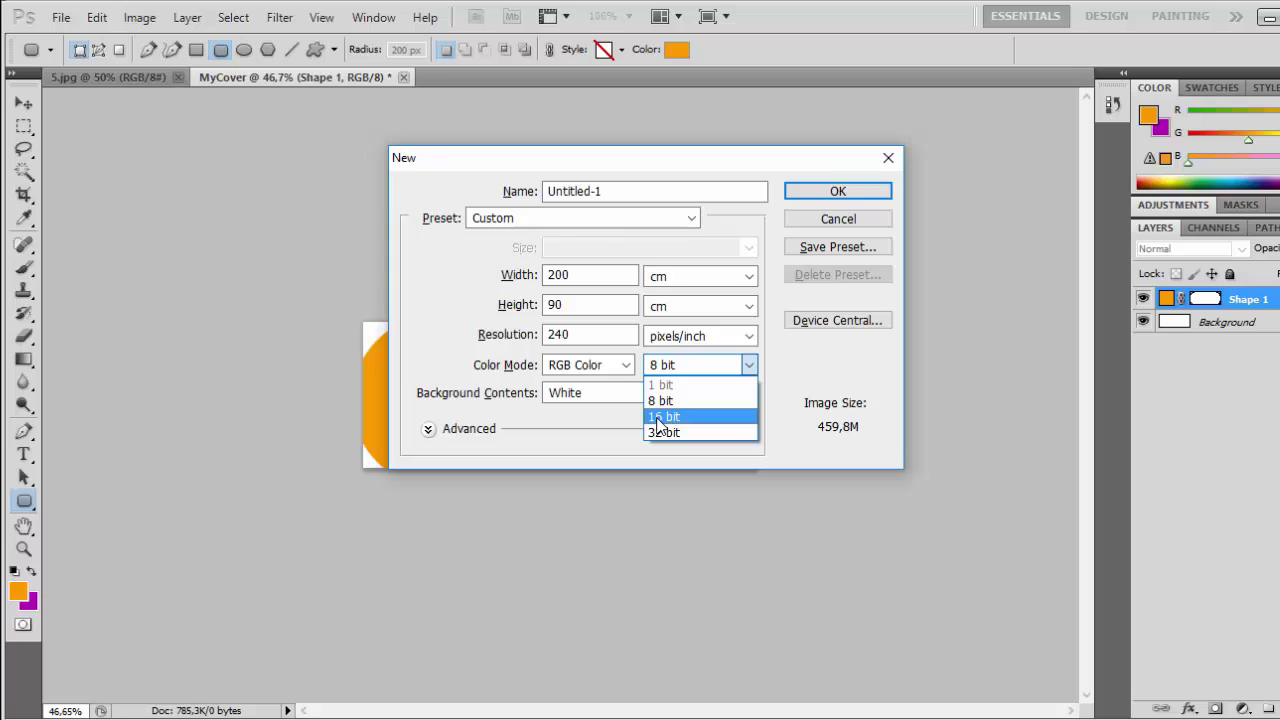
pyautogui.click(605, 432)
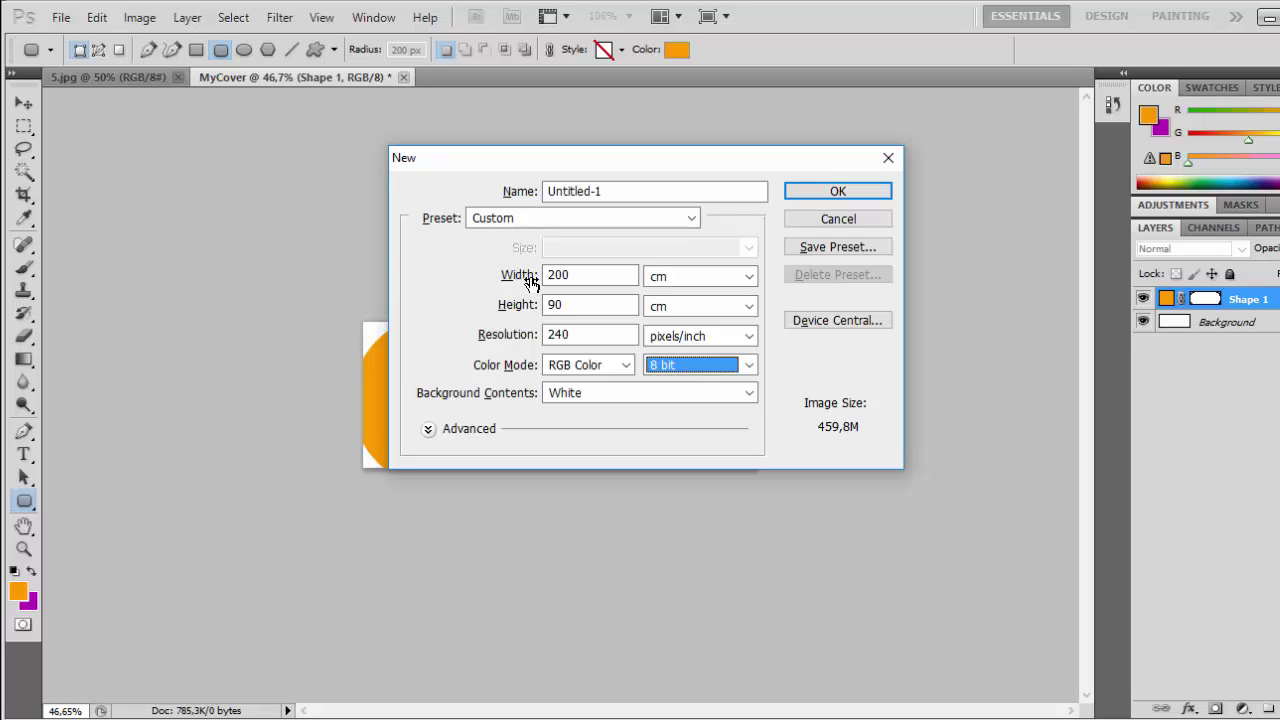
pyautogui.click(868, 192)
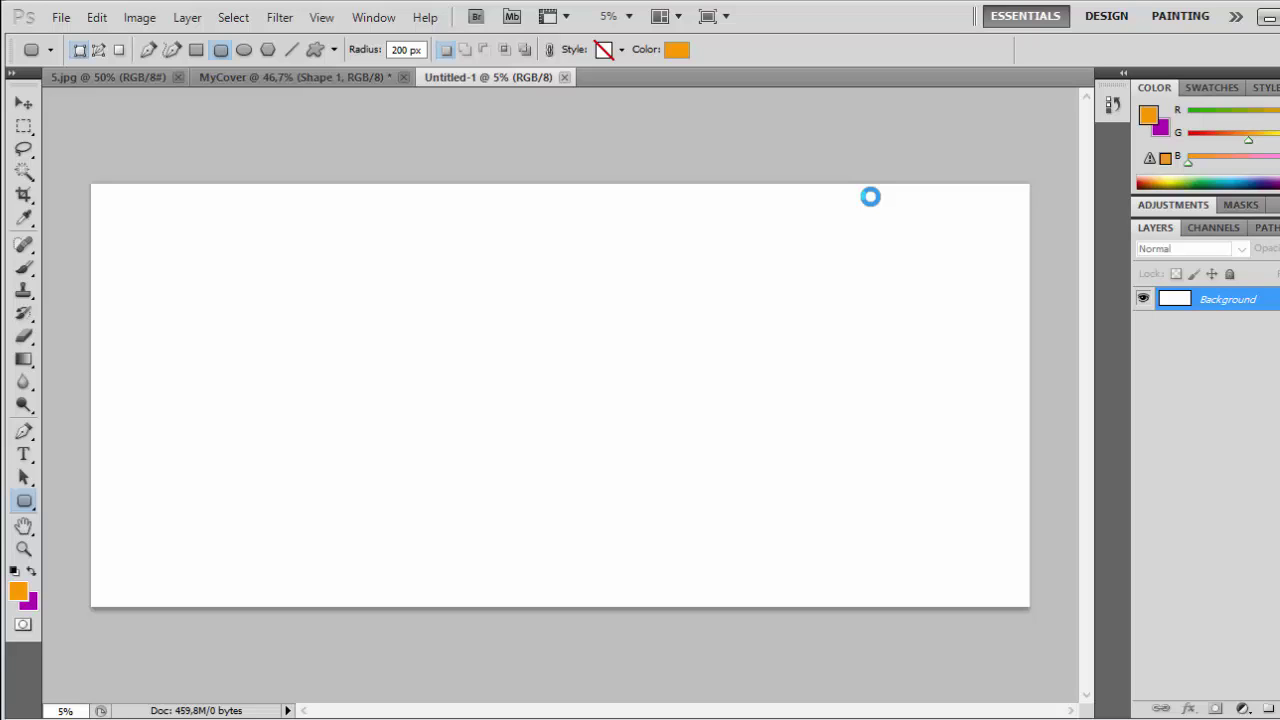
pyautogui.hotkey('ctrl', 'alt', 'i')
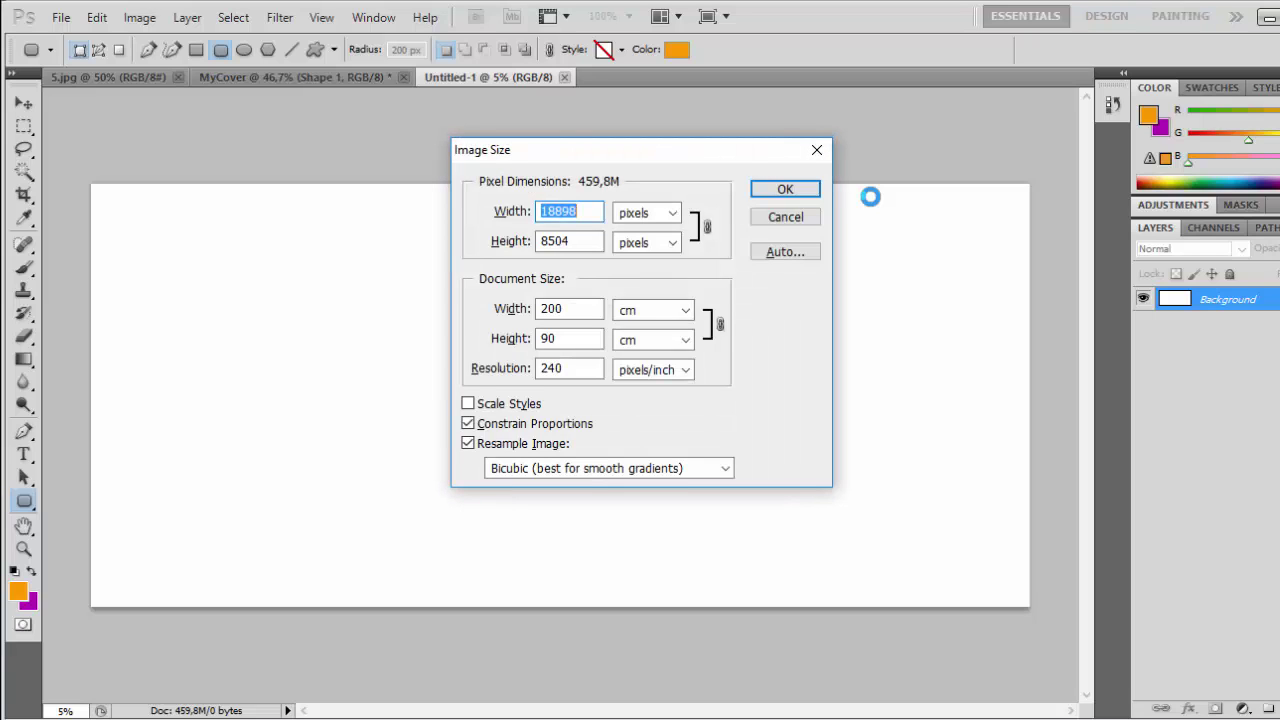